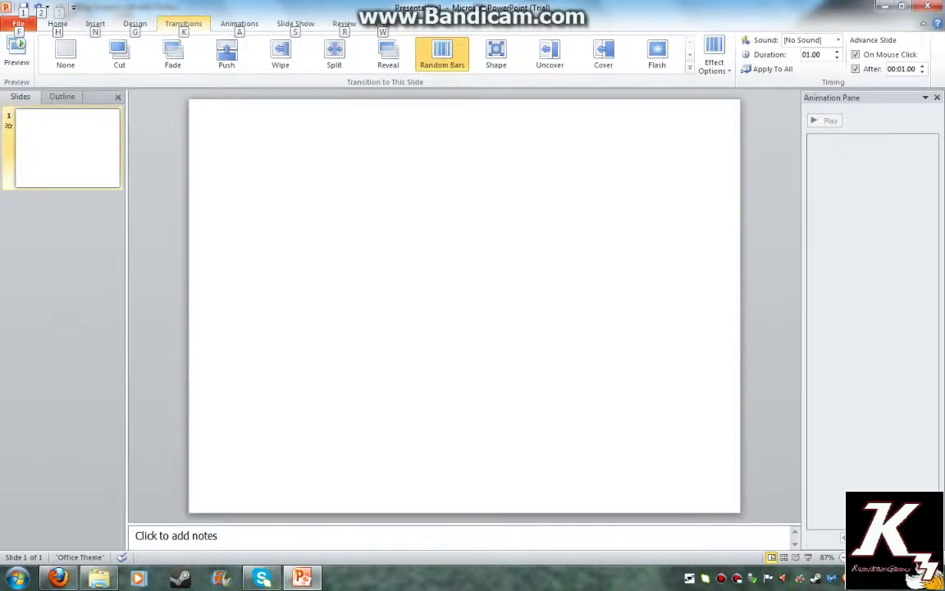
# - Add "I never take notes" as the slide's speaker note and collapse the notes area out of view
pyautogui.press('F6')
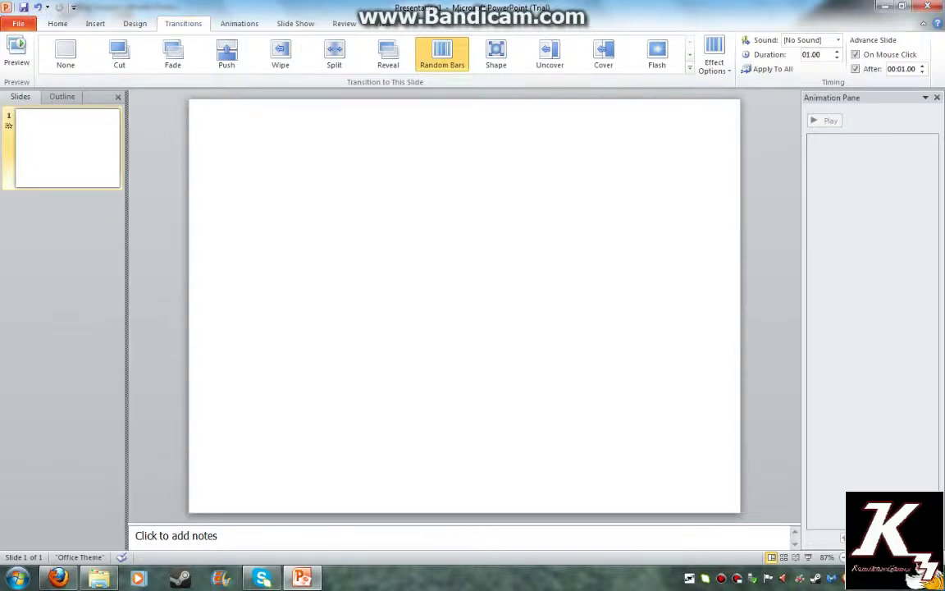
pyautogui.moveTo(313, 524); pyautogui.dragTo(310, 584)
pyautogui.moveTo(311, 584)
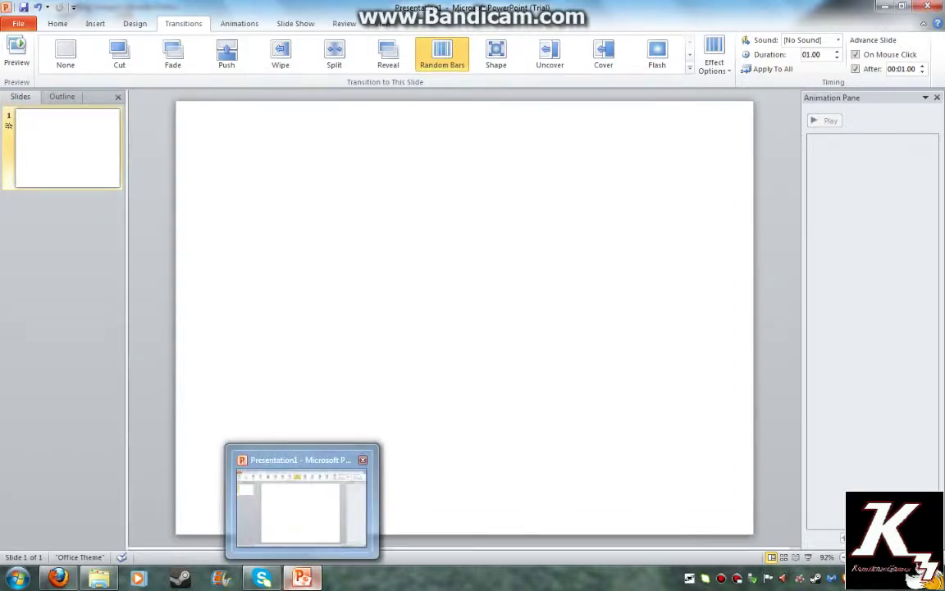
pyautogui.moveTo(311, 547); pyautogui.dragTo(312, 521)
pyautogui.click(312, 533)
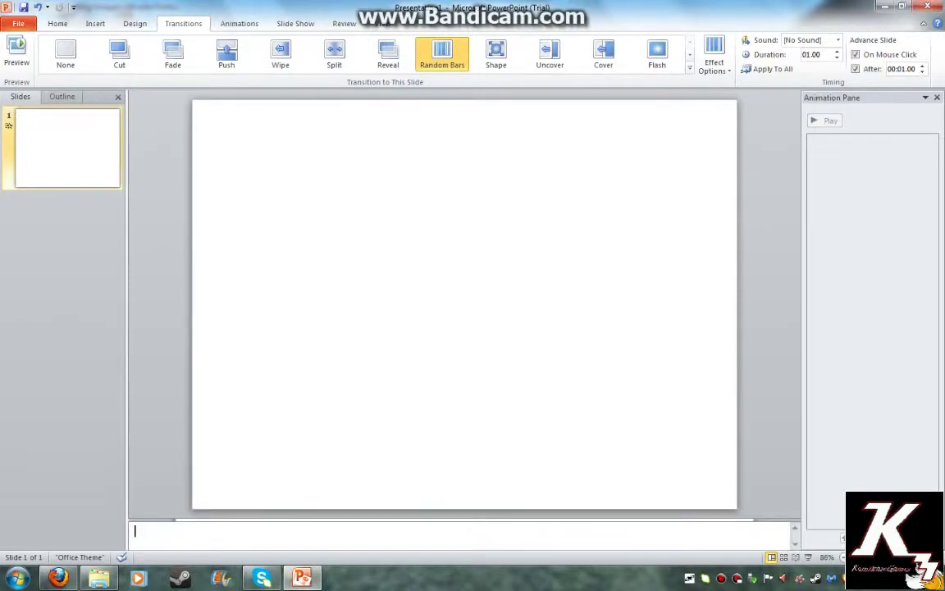
pyautogui.write('I never take notes')
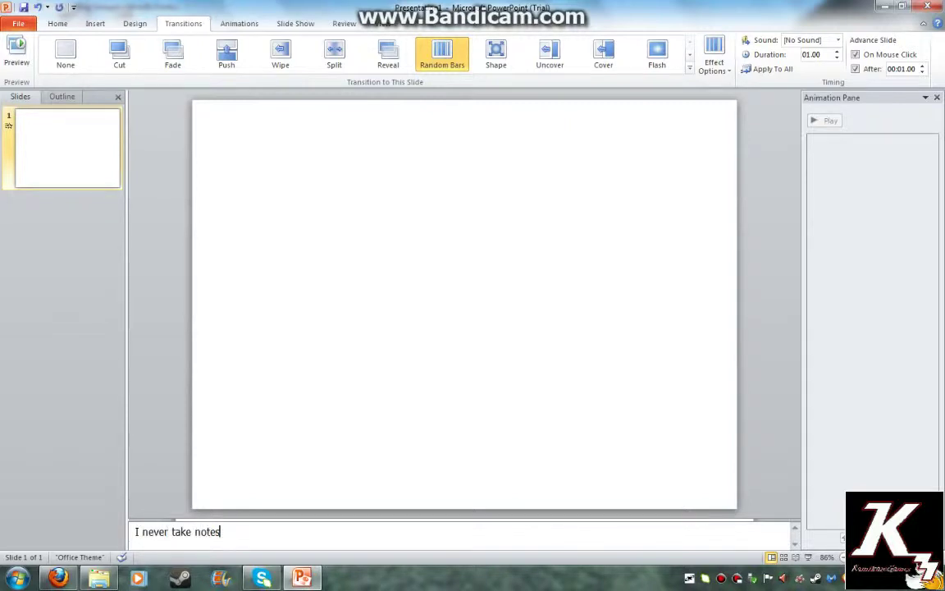
pyautogui.moveTo(308, 520); pyautogui.dragTo(308, 548)
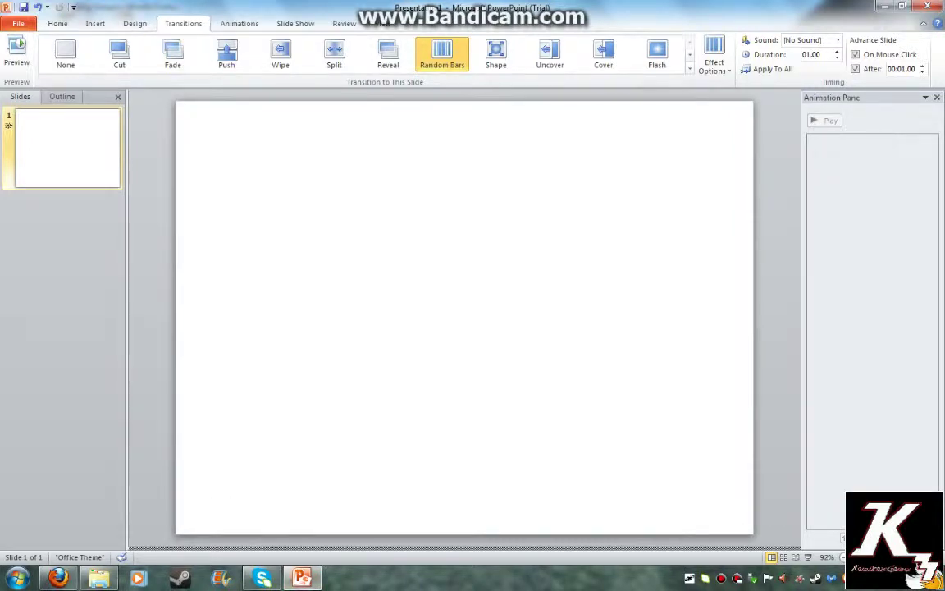
# - Switch to Firefox and close the enlarged picture to return to the Bing image results for shaquille o'neal
pyautogui.click(239, 24)
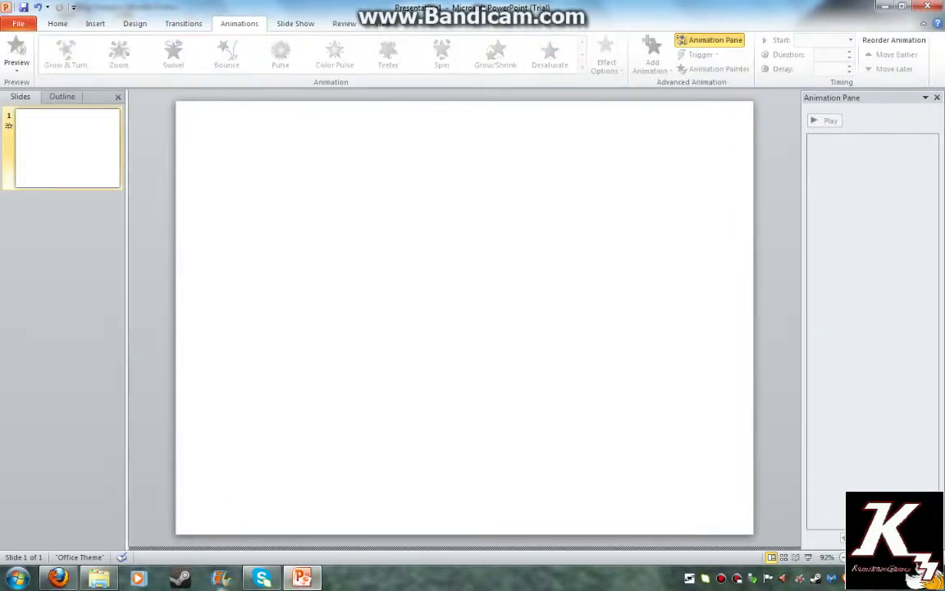
pyautogui.click(58, 577)
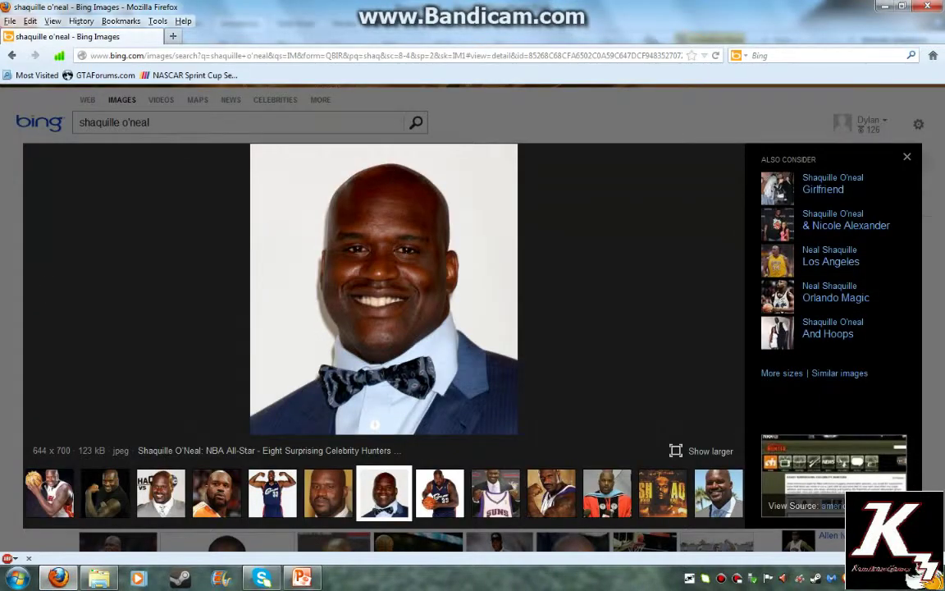
pyautogui.press('Escape')
pyautogui.click(168, 122)
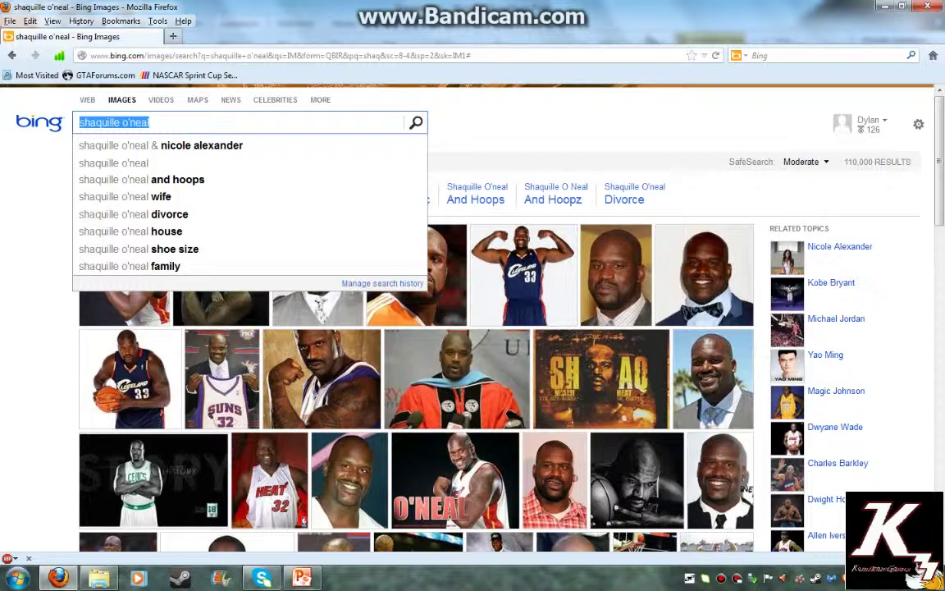
# - Copy the Kamikaze Games 7-16-12 wallpaper image from the Photoshop and Paint-O-Shop Images folder on the CRUZER X (E:) drive
pyautogui.click(98, 579)
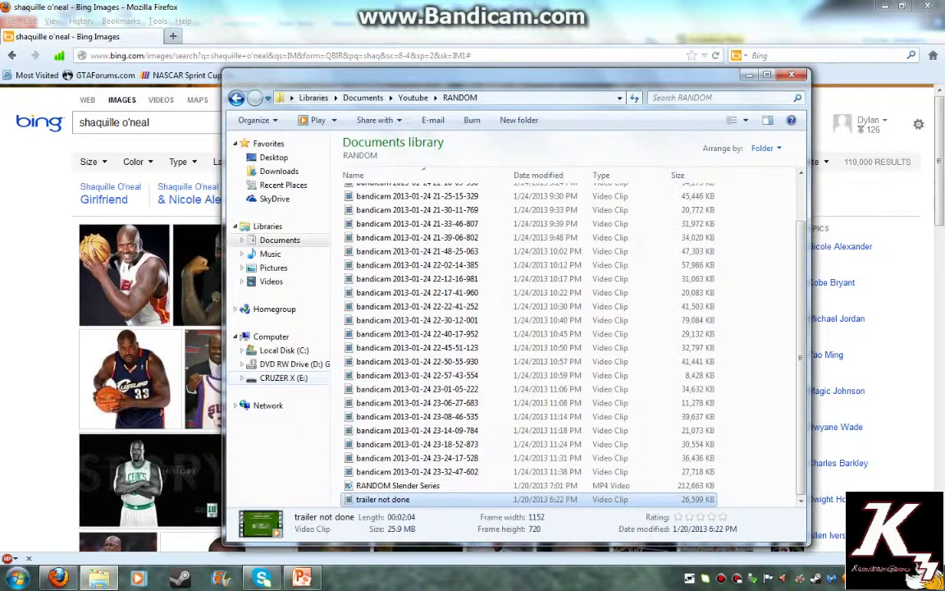
pyautogui.click(283, 377)
pyautogui.doubleClick(369, 212)
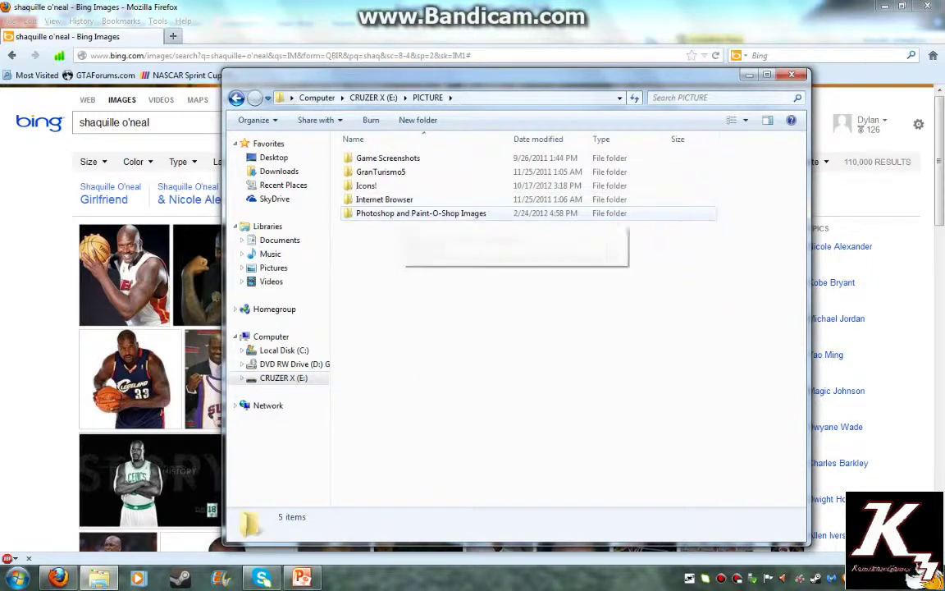
pyautogui.doubleClick(421, 213)
pyautogui.click(417, 241)
pyautogui.rightClick(374, 241)
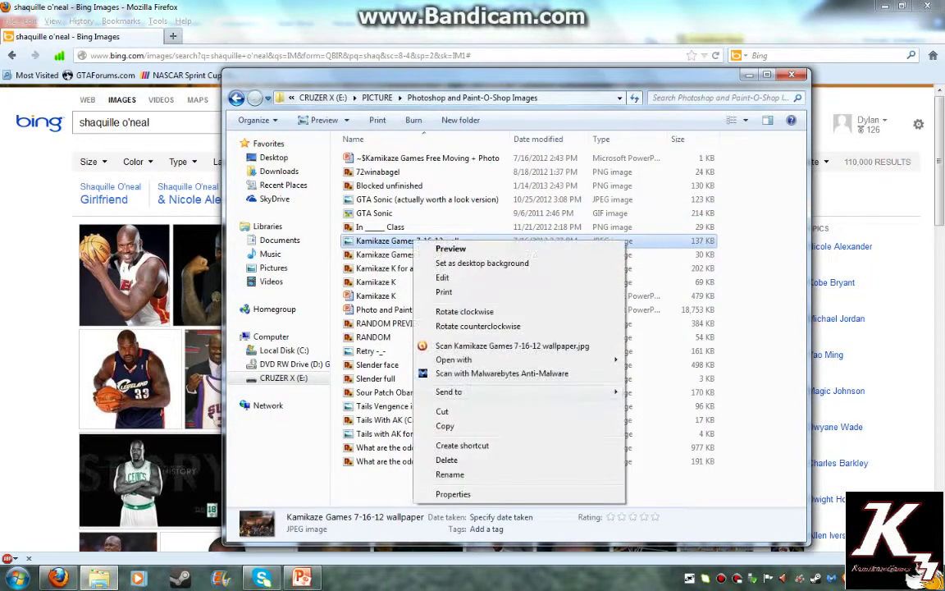
pyautogui.click(443, 425)
# - Switch back to PowerPoint and paste the copied wallpaper onto the blank slide
pyautogui.click(302, 578)
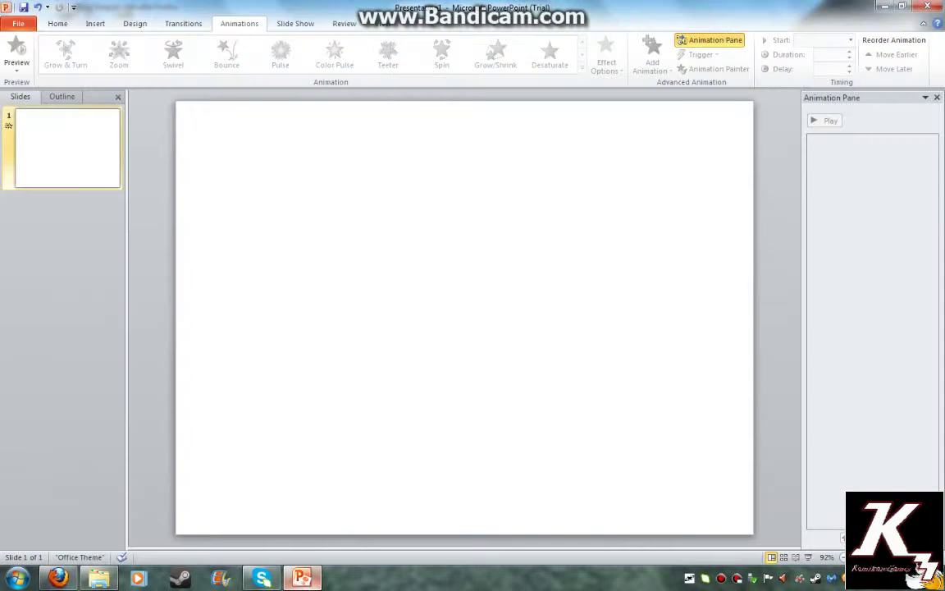
pyautogui.rightClick(320, 288)
pyautogui.click(347, 338)
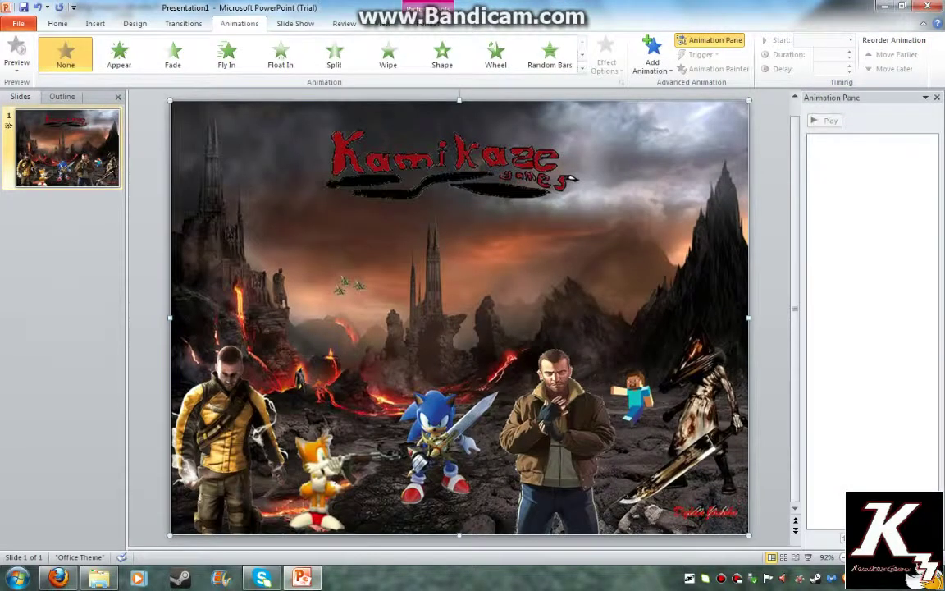
# - Try selecting parts of the wallpaper with selection boxes and delete the wallpaper from the slide
pyautogui.moveTo(144, 91); pyautogui.dragTo(765, 544)
pyautogui.moveTo(144, 414); pyautogui.dragTo(343, 544)
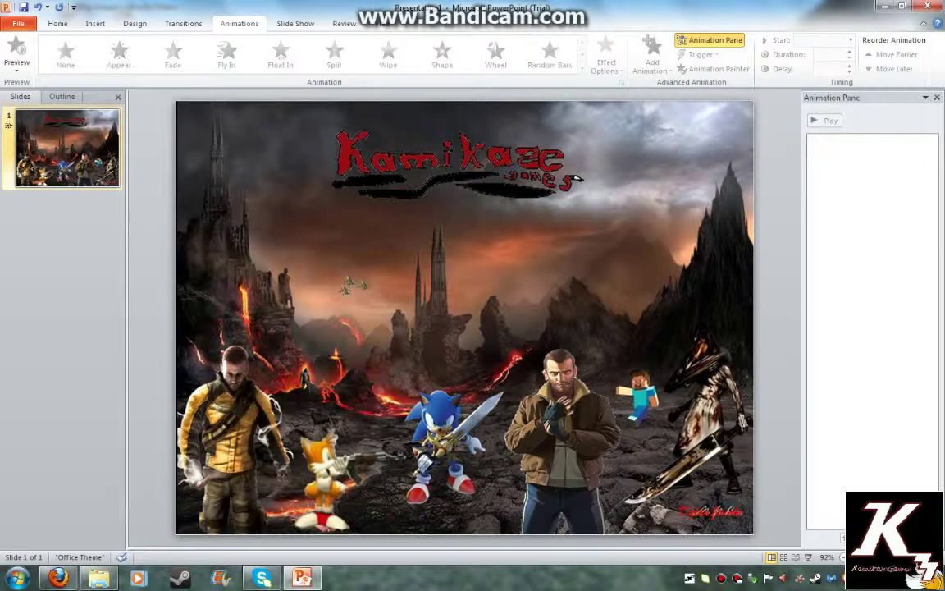
pyautogui.moveTo(152, 439); pyautogui.dragTo(337, 449)
pyautogui.click(578, 178)
pyautogui.press('Delete')
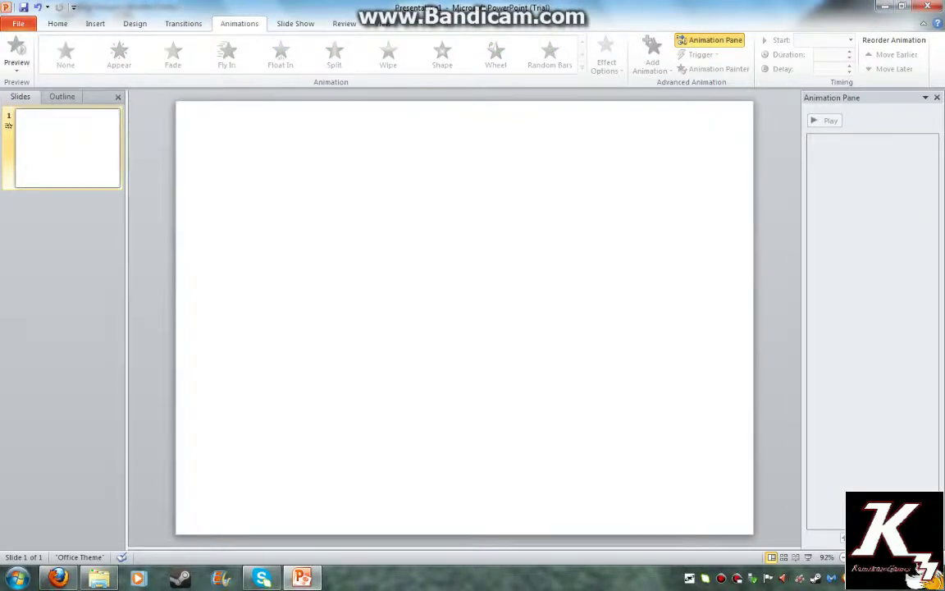
# - Switch to Windows Explorer and check the RANDOM and RANDOM PREVIEW THING images in the open folder
pyautogui.click(99, 577)
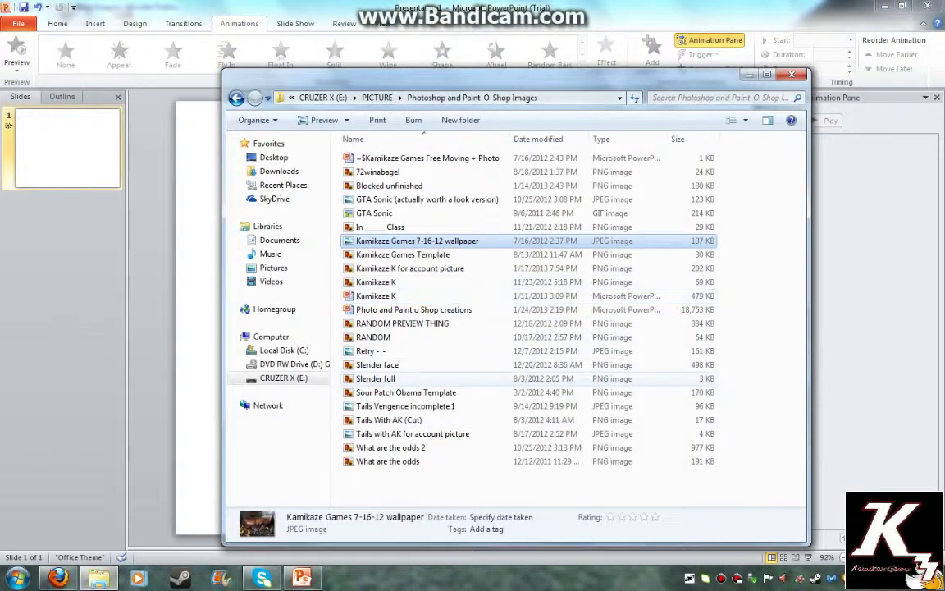
pyautogui.click(394, 336)
pyautogui.rightClick(394, 337)
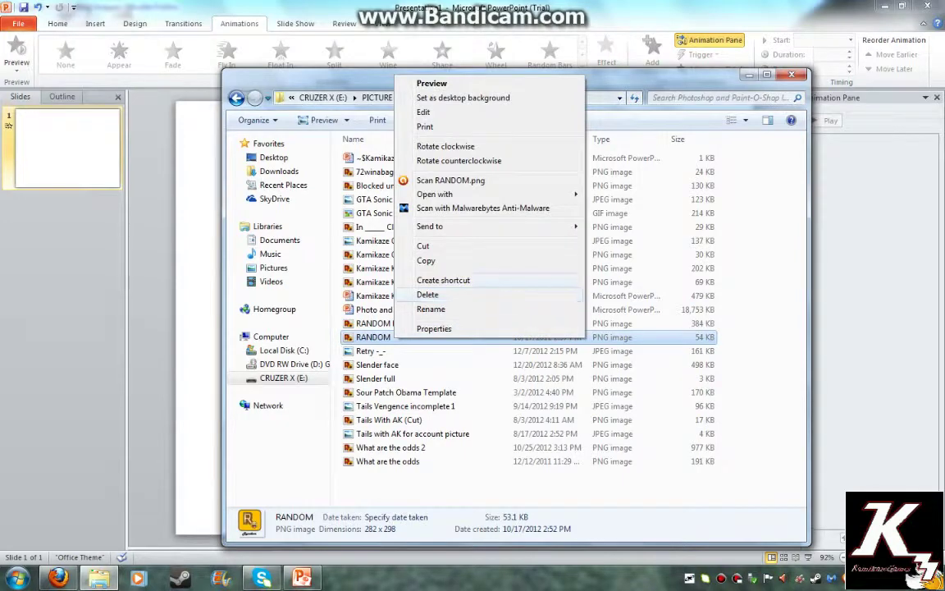
pyautogui.click(389, 323)
pyautogui.rightClick(389, 322)
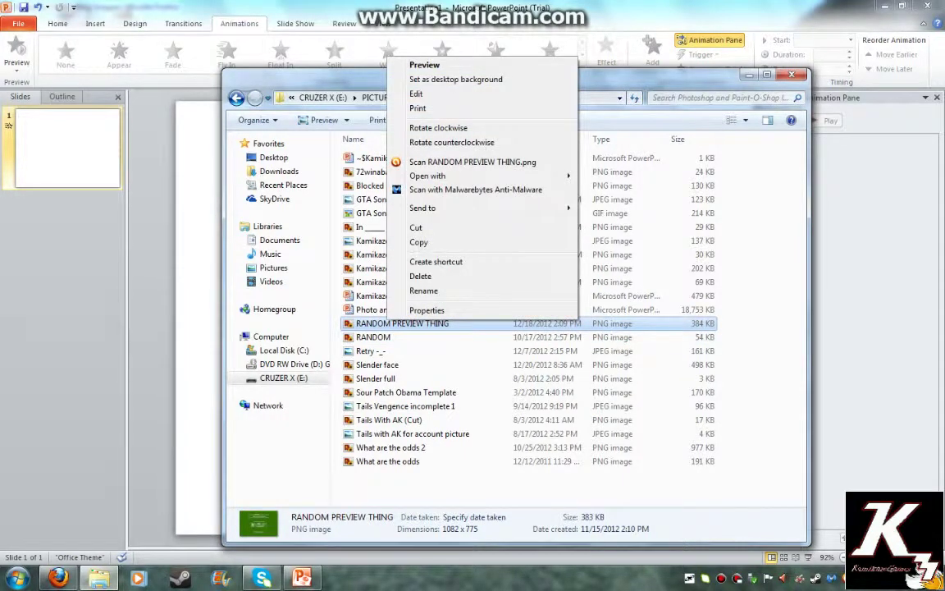
# - Copy the RANDOM_gif.435 image from the RANDOM folder on the CRUZER X (E:) drive and minimize the folder window
pyautogui.click(283, 379)
pyautogui.doubleClick(374, 226)
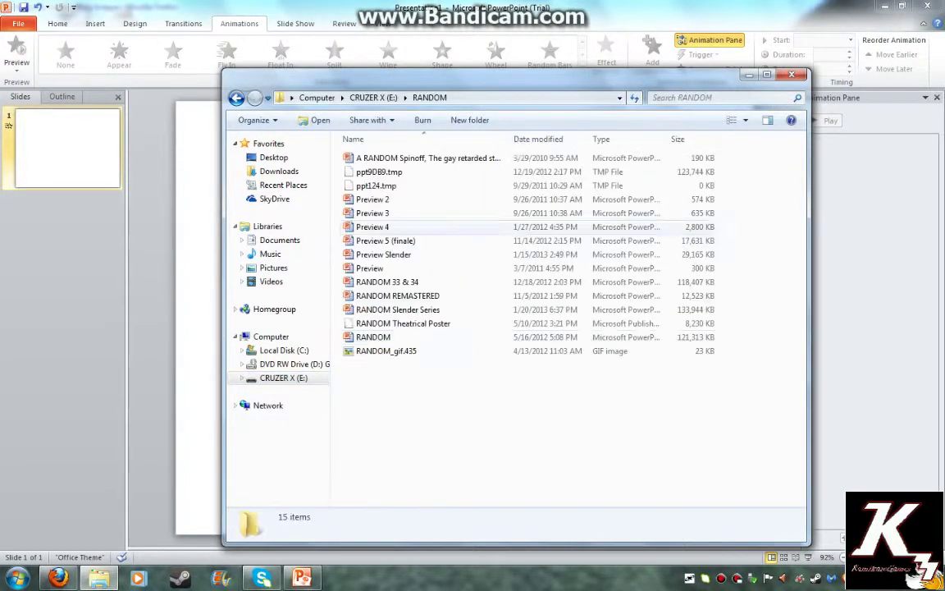
pyautogui.click(394, 337)
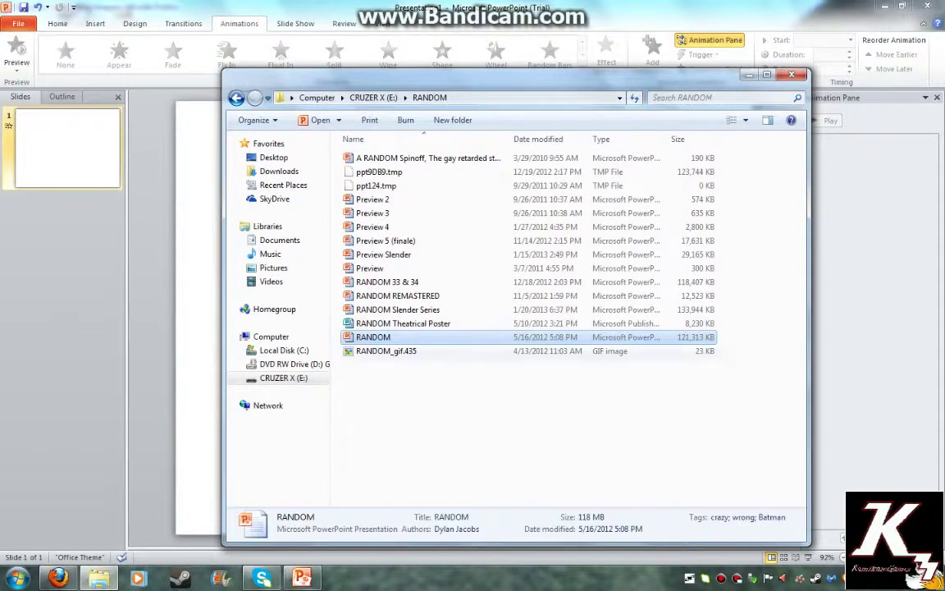
pyautogui.rightClick(422, 352)
pyautogui.click(454, 275)
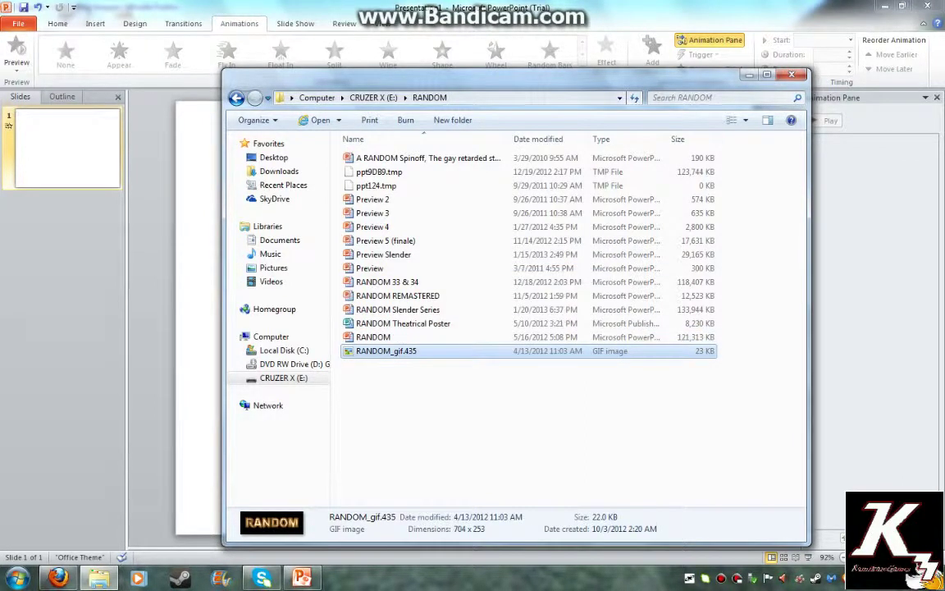
pyautogui.click(748, 75)
# - Paste the RANDOM image onto the slide and set its black background as the transparent color
pyautogui.rightClick(225, 332)
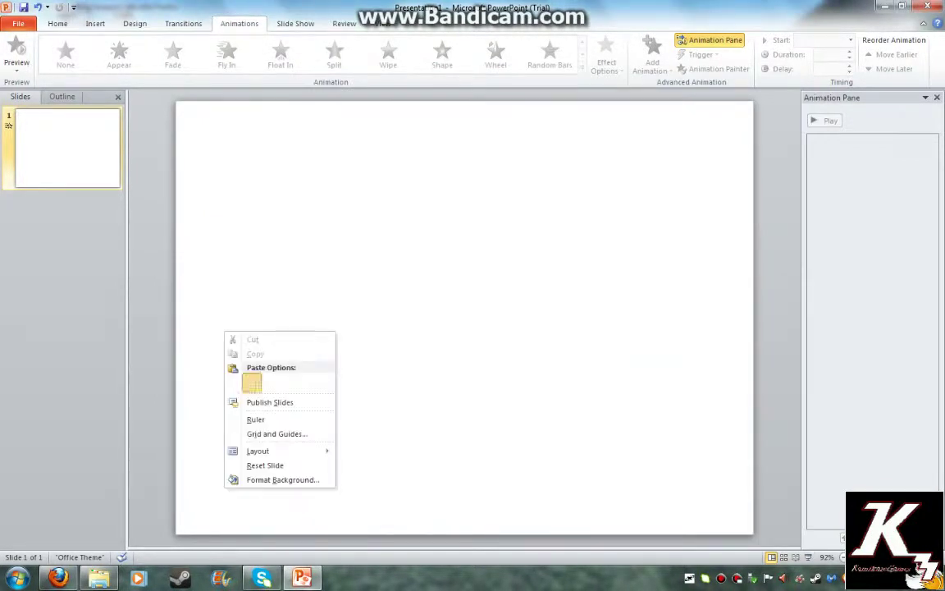
pyautogui.click(251, 383)
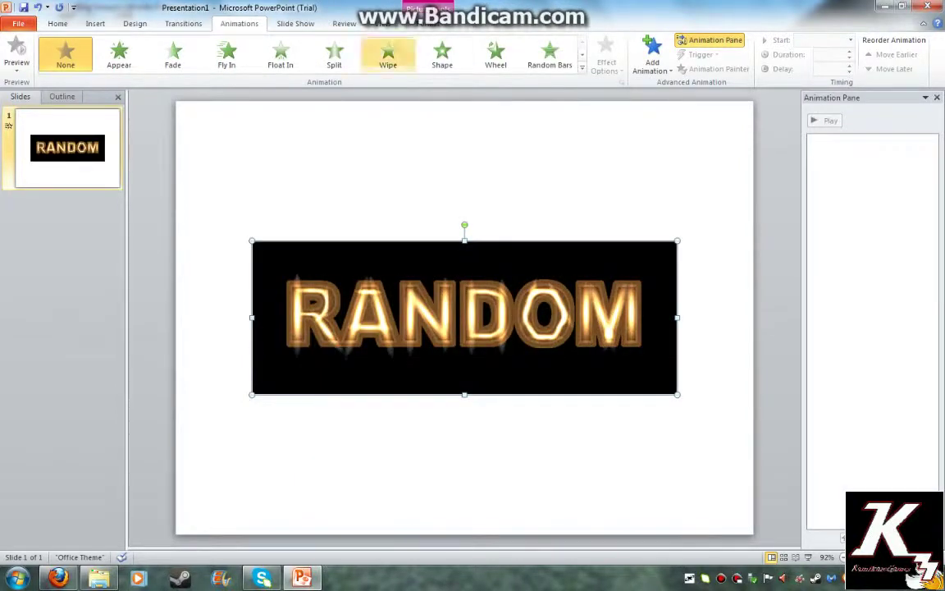
pyautogui.click(428, 23)
pyautogui.click(108, 58)
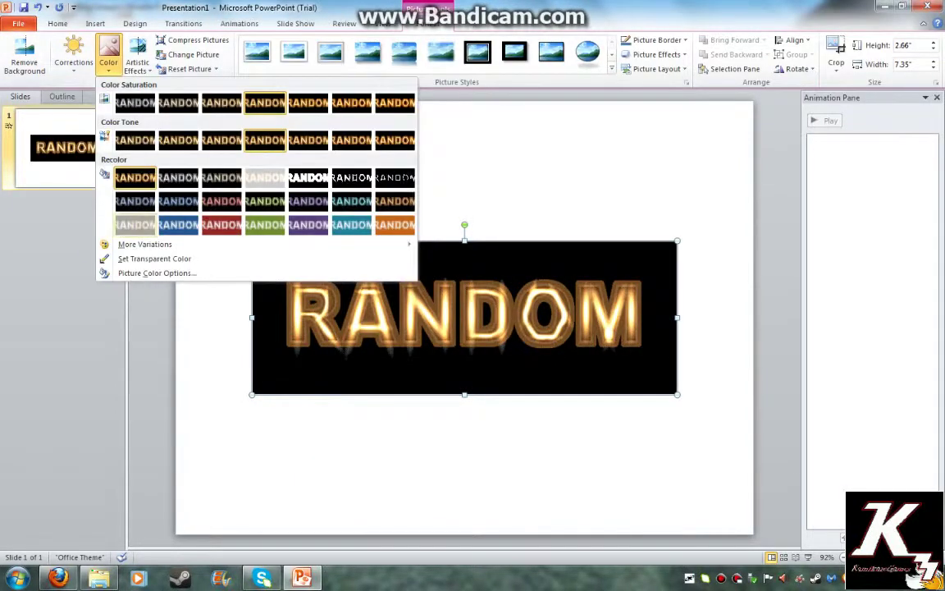
pyautogui.click(155, 258)
pyautogui.click(271, 373)
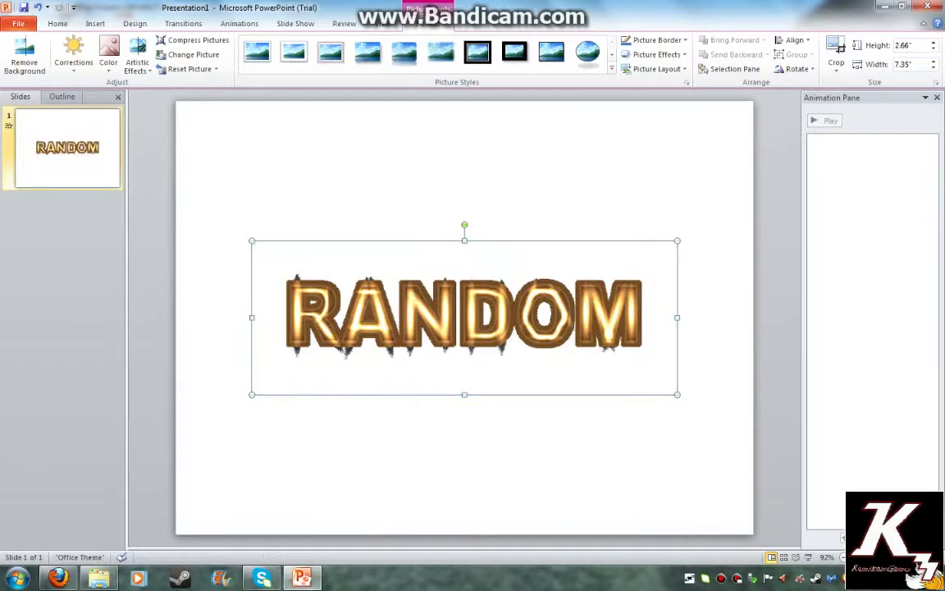
pyautogui.press('Escape')
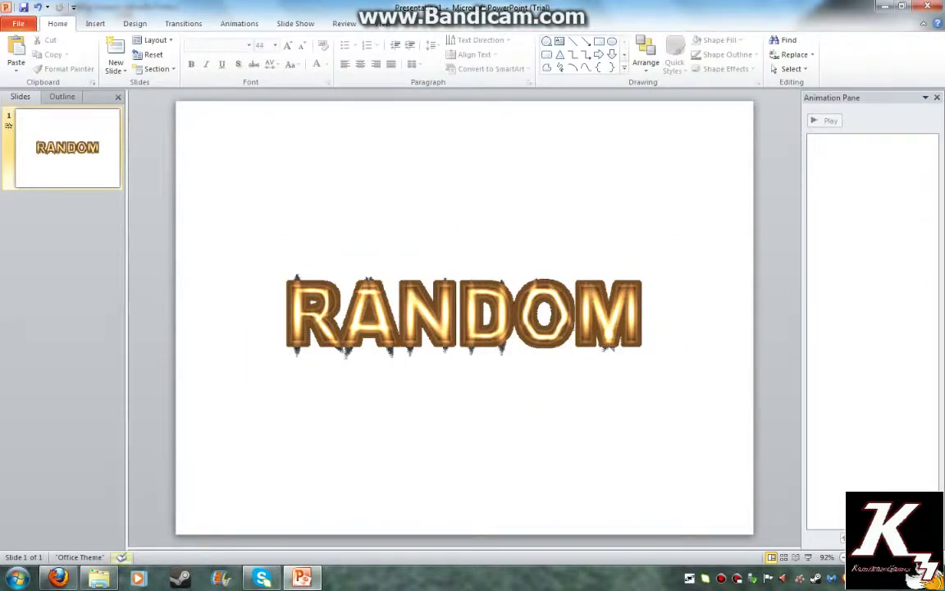
# - Copy the Shaquille O'Neal picture with the raised fist from the Bing results in Firefox and paste it onto the PowerPoint slide
pyautogui.click(57, 579)
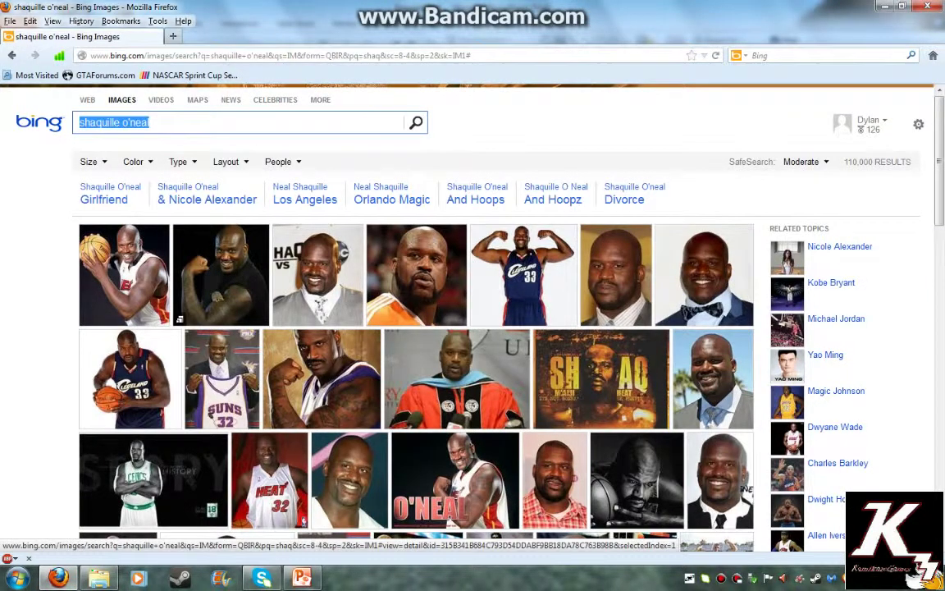
pyautogui.click(221, 275)
pyautogui.rightClick(379, 273)
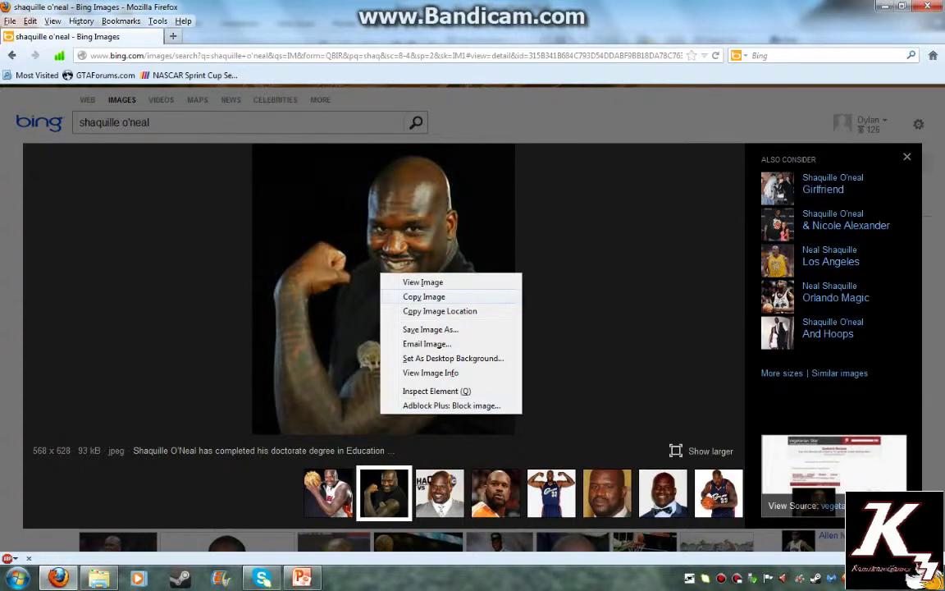
pyautogui.click(423, 297)
pyautogui.click(302, 579)
pyautogui.rightClick(286, 227)
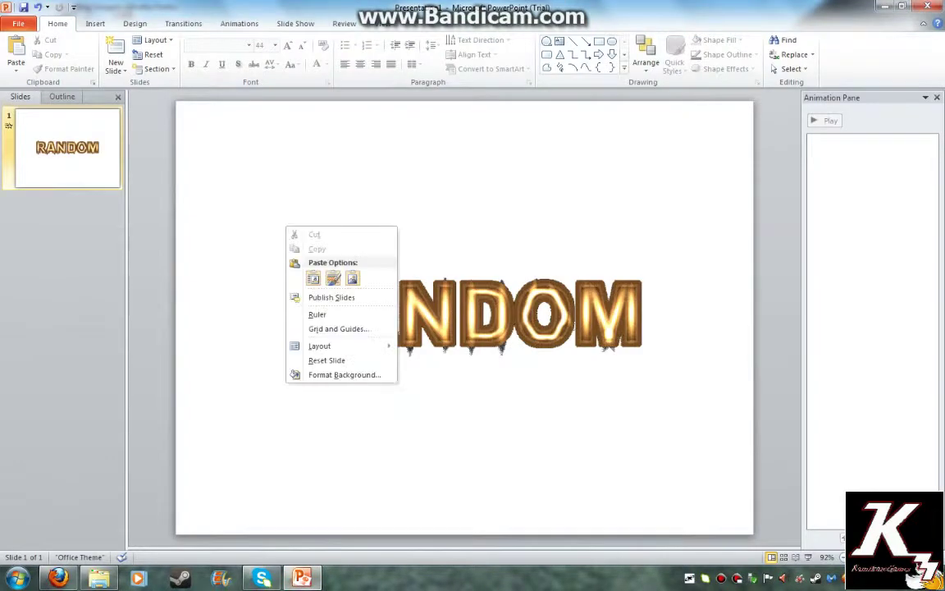
pyautogui.click(313, 278)
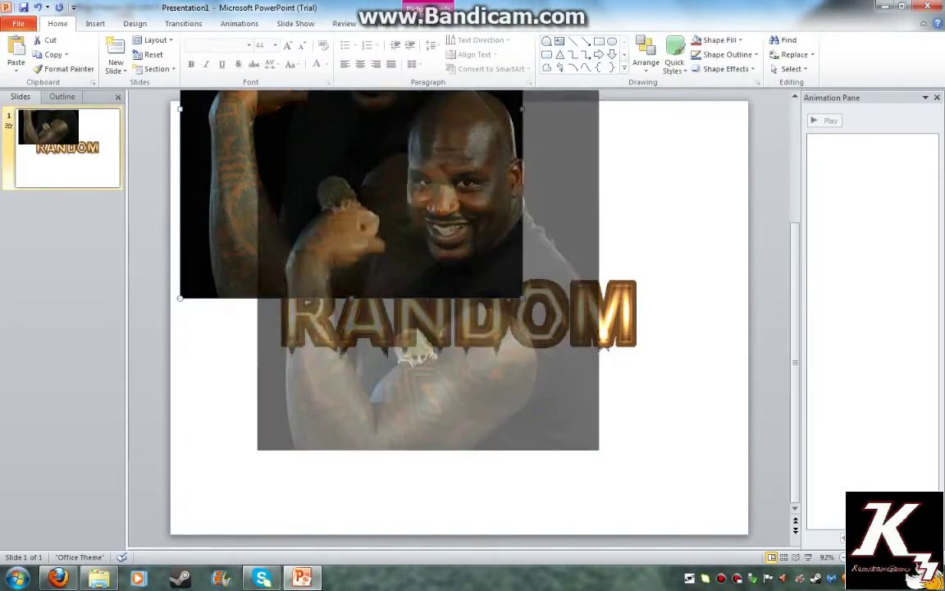
# - Move the Shaquille O'Neal picture near the middle of the slide and place it behind the RANDOM image
pyautogui.rightClick(440, 329)
pyautogui.moveTo(475, 450)
pyautogui.click(580, 450)
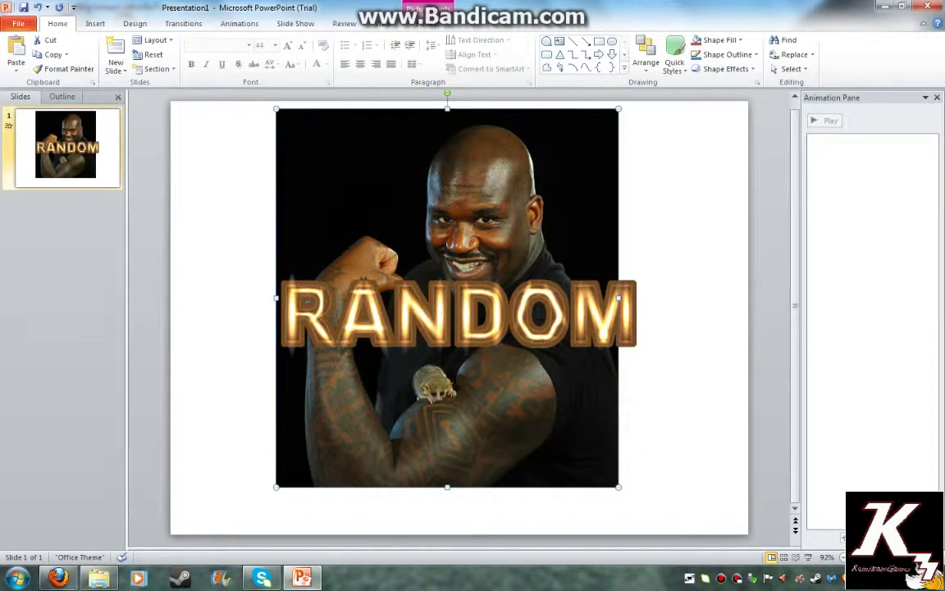
# - Align the Shaquille O'Neal picture to the slide with Align Center and Align Middle
pyautogui.click(428, 24)
pyautogui.click(794, 40)
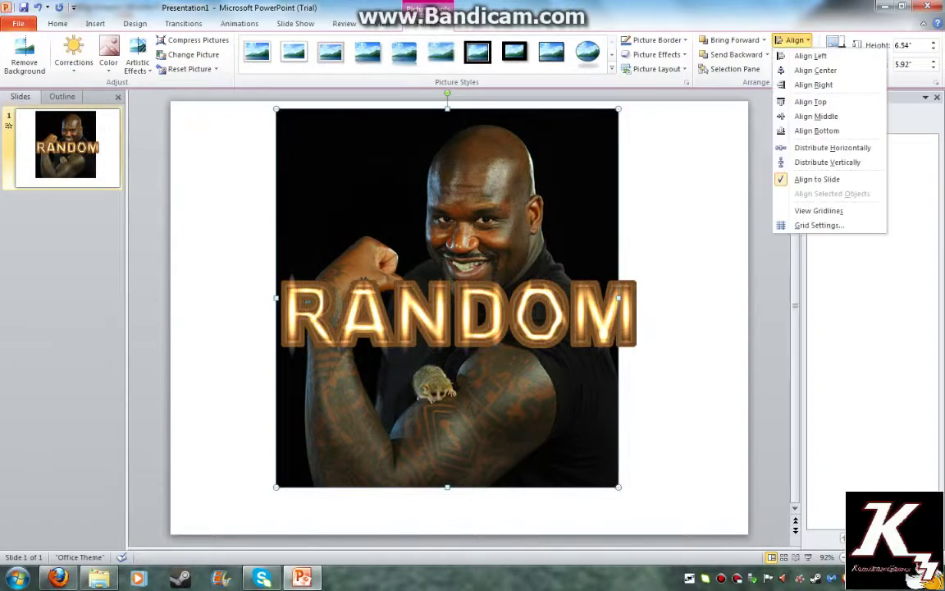
pyautogui.click(808, 70)
pyautogui.click(795, 40)
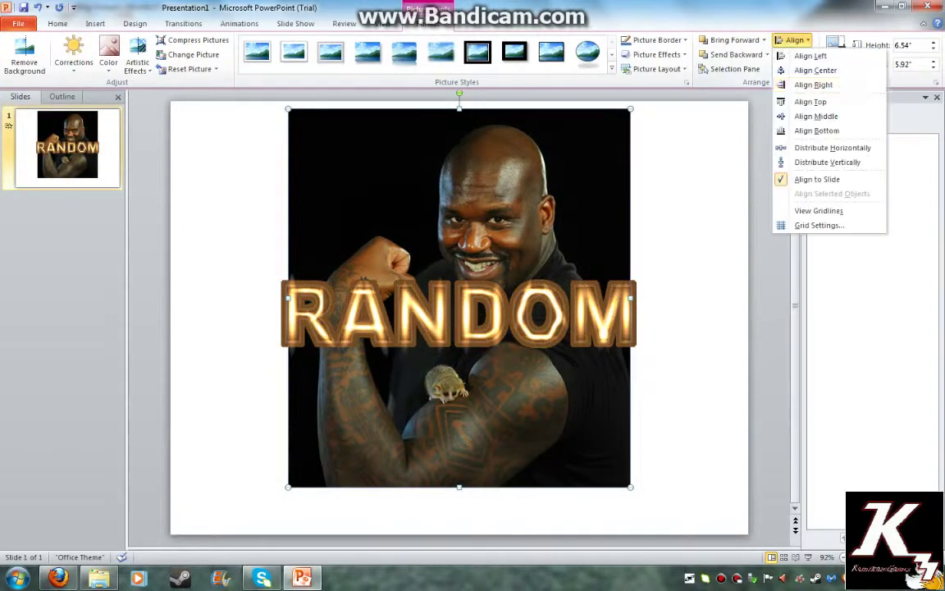
pyautogui.click(813, 116)
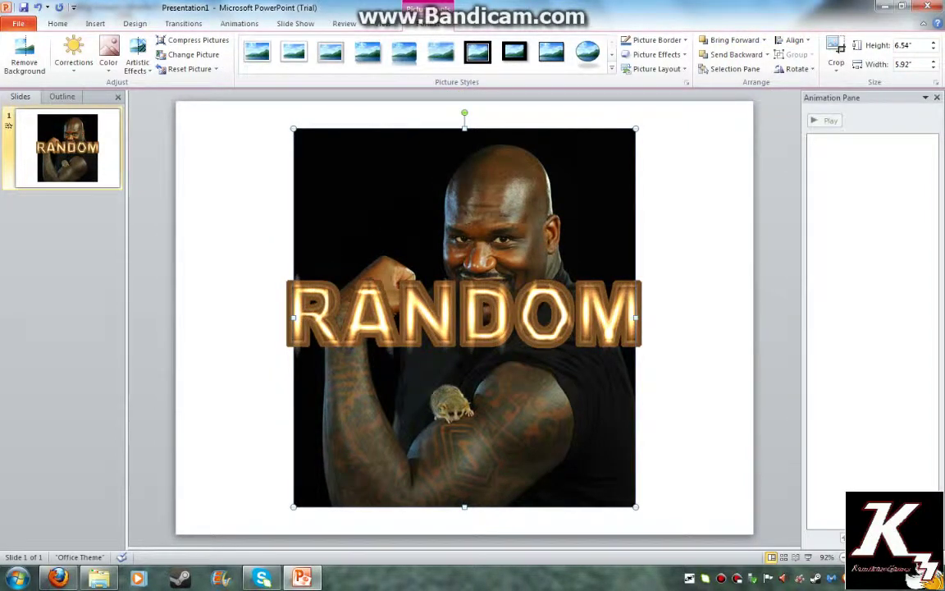
# - Align the RANDOM image to the slide with Align Middle and Align Center
pyautogui.moveTo(165, 86); pyautogui.dragTo(721, 490)
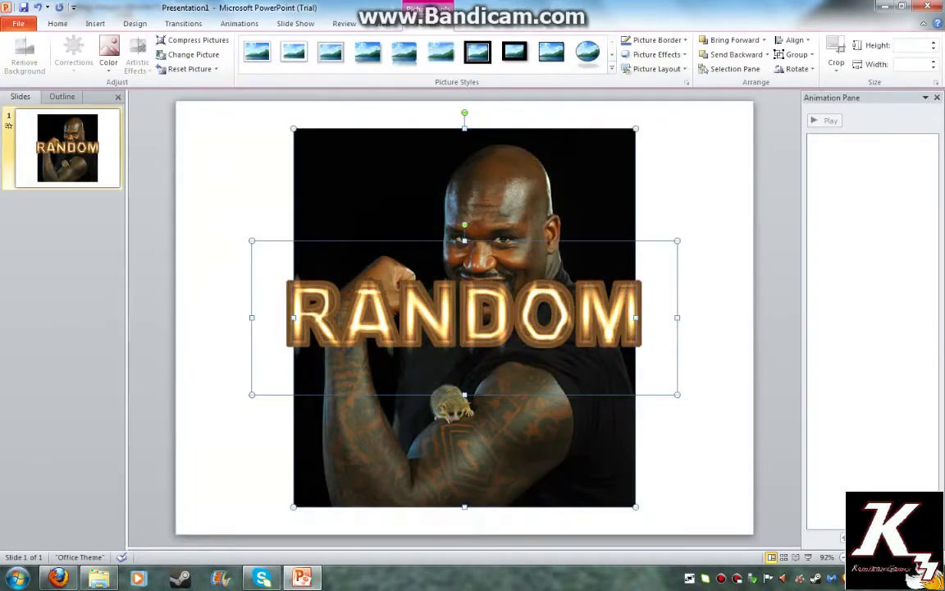
pyautogui.click(713, 460)
pyautogui.click(525, 320)
pyautogui.click(795, 39)
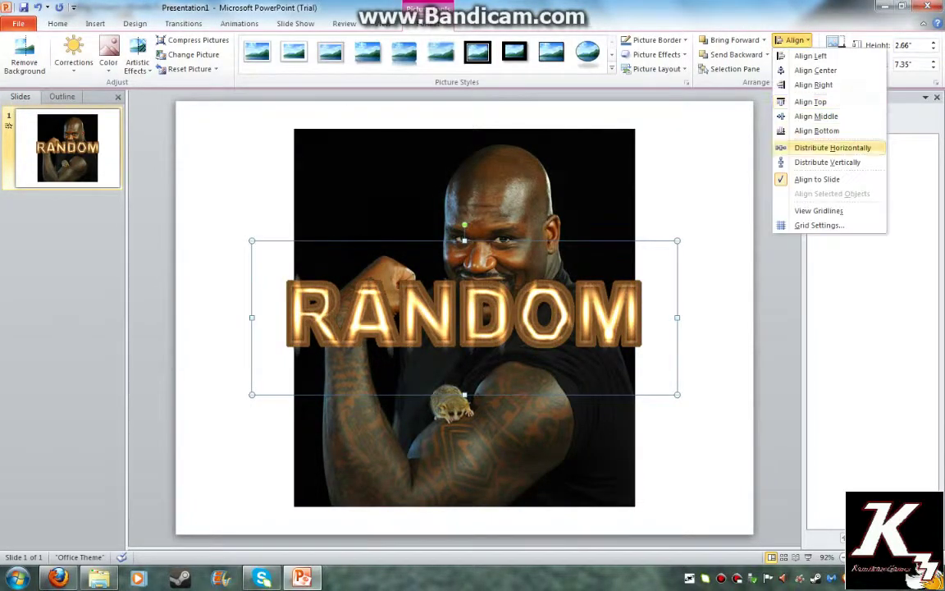
pyautogui.click(812, 116)
pyautogui.click(795, 39)
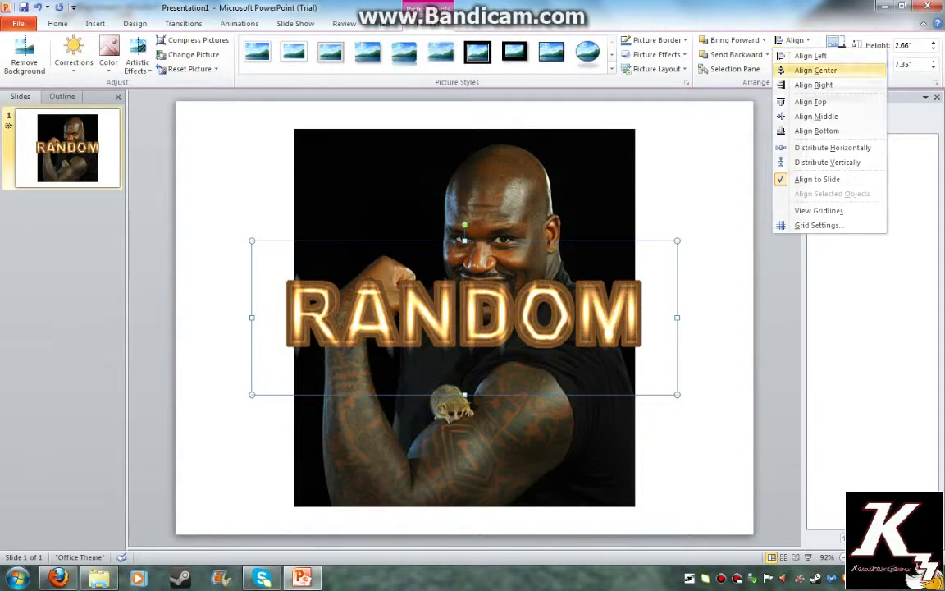
pyautogui.click(813, 70)
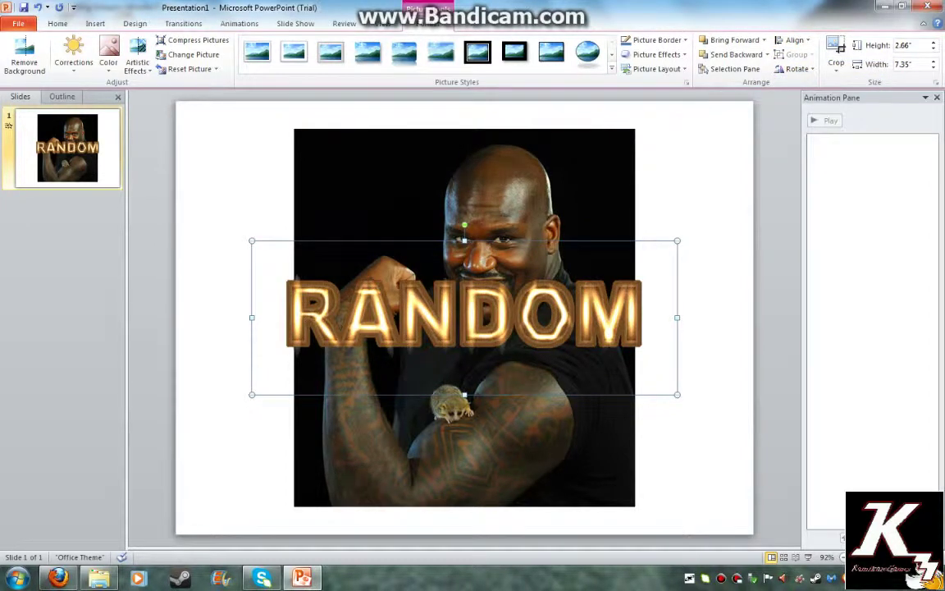
# - Align the Shaquille O'Neal picture to the slide with Align Top
pyautogui.click(567, 197)
pyautogui.click(794, 40)
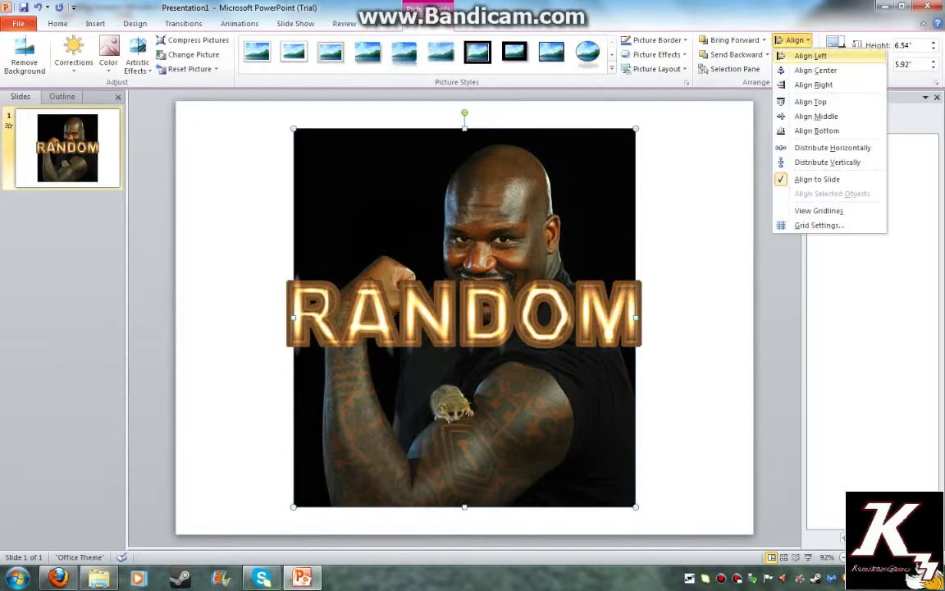
pyautogui.click(811, 101)
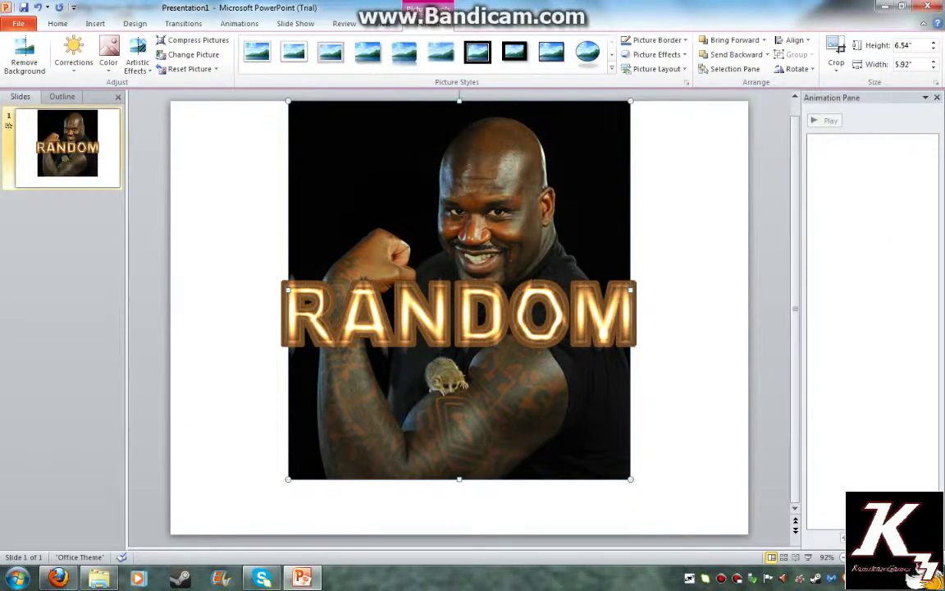
pyautogui.press('Escape')
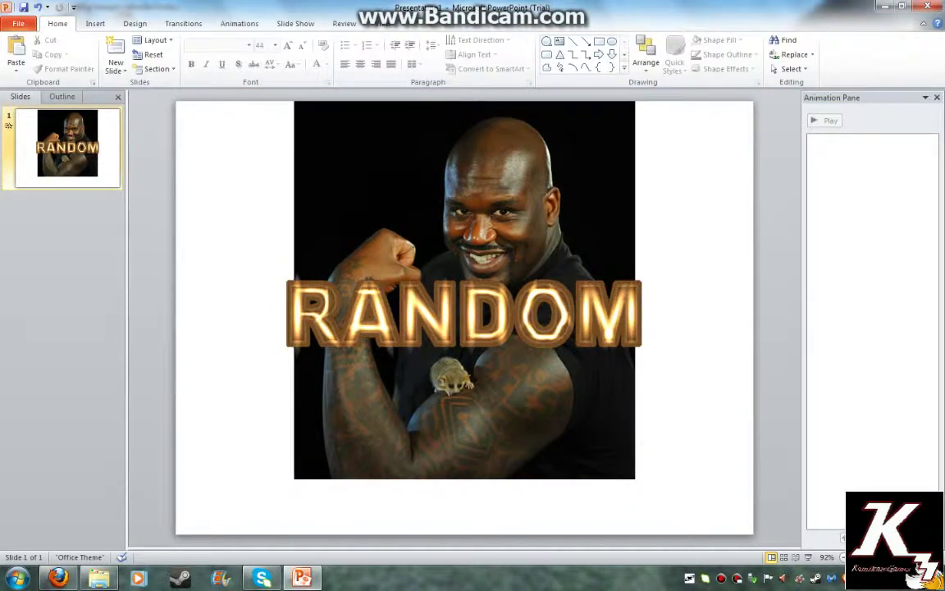
pyautogui.click(476, 316)
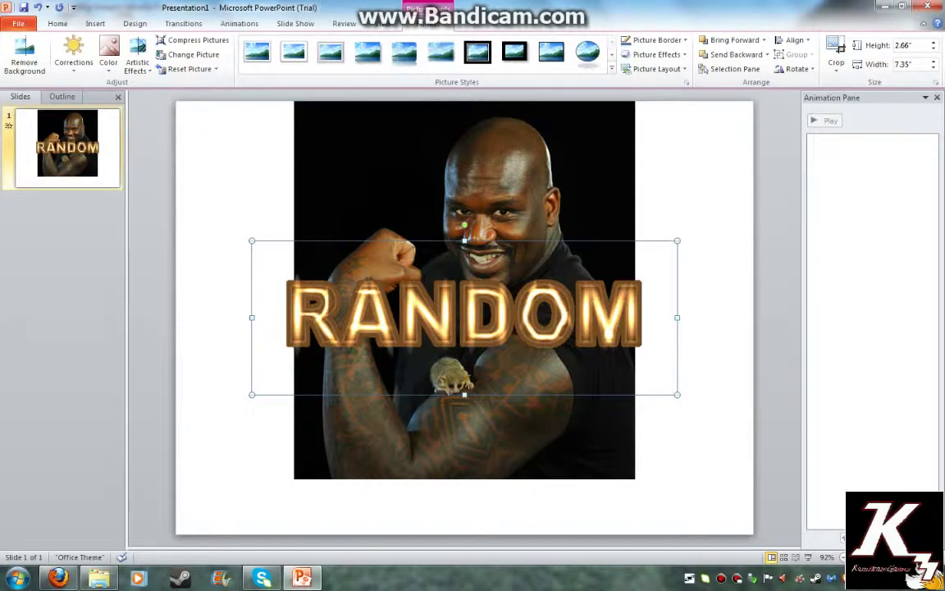
pyautogui.press('Escape')
pyautogui.click(100, 578)
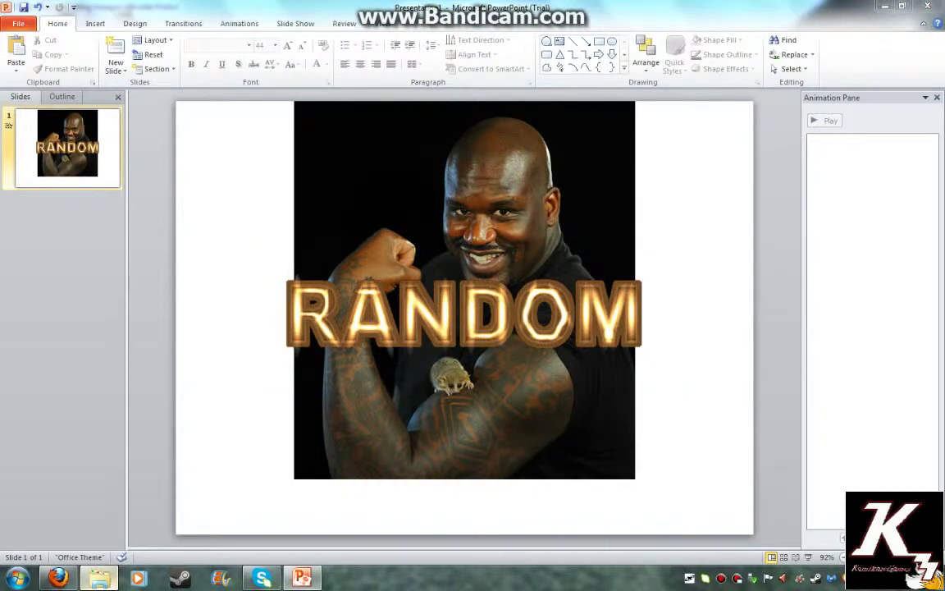
pyautogui.press('Escape')
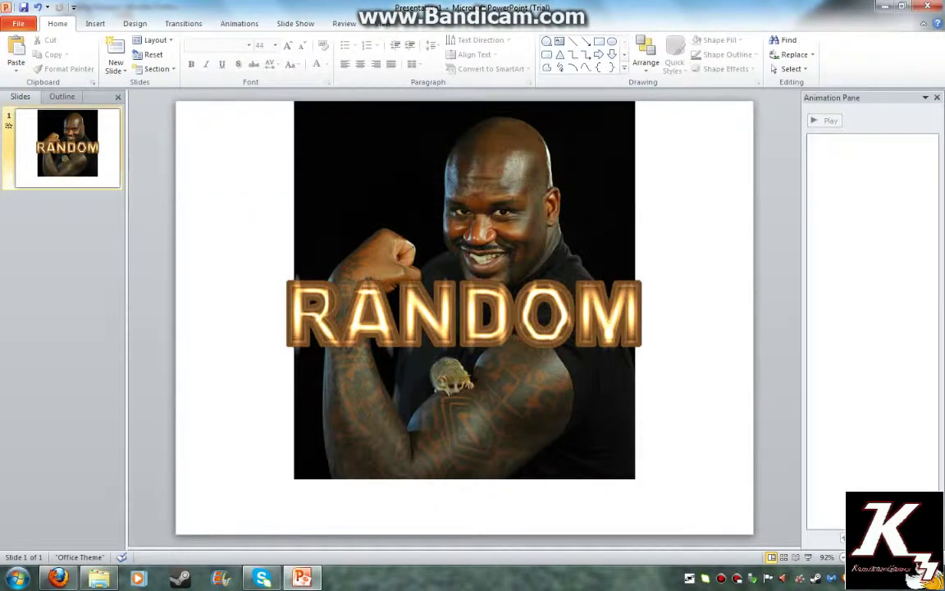
# - Draw a tall narrow rectangle just outside the slide's left edge, beside its upper half
pyautogui.click(95, 24)
pyautogui.click(181, 56)
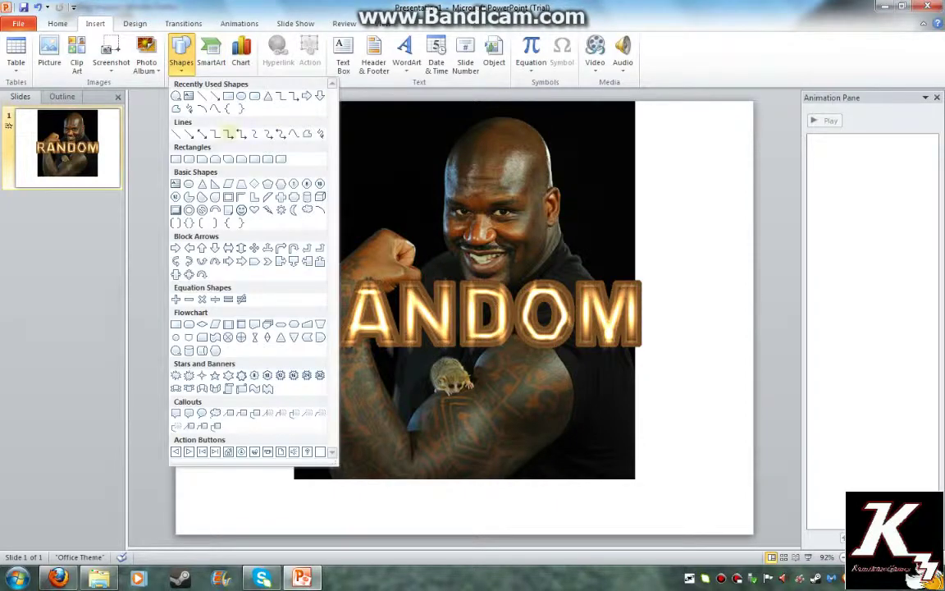
pyautogui.click(230, 96)
pyautogui.moveTo(177, 153)
pyautogui.mouseDown()
pyautogui.moveTo(172, 192)
pyautogui.moveTo(142, 259)
pyautogui.moveTo(133, 260)
pyautogui.mouseUp()
pyautogui.moveTo(161, 206); pyautogui.dragTo(157, 205)
# - Add a Custom Path motion animation to the rectangle and sketch a looping freehand path that ends over the slide
pyautogui.hotkey('alt', 'k')
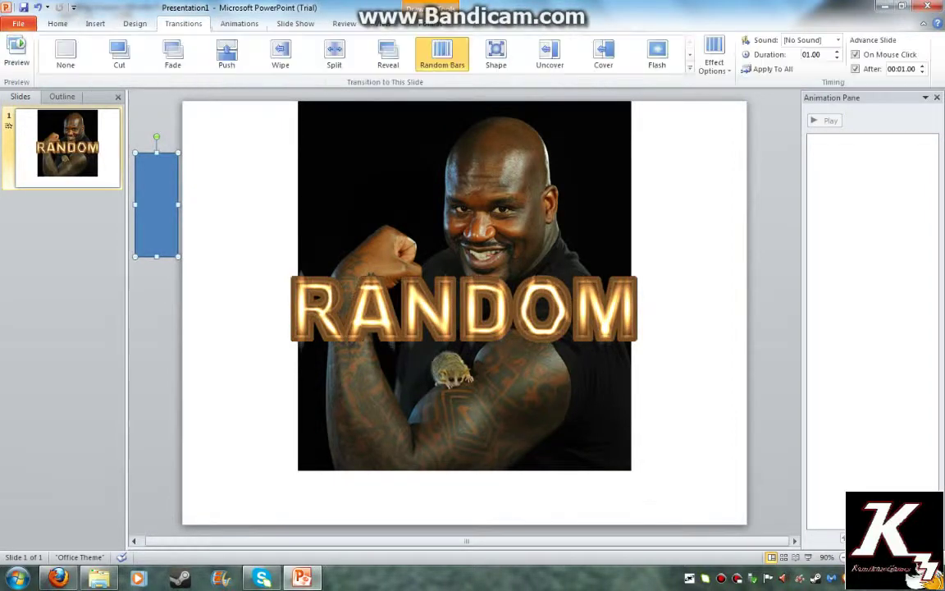
pyautogui.hotkey('alt', 'a')
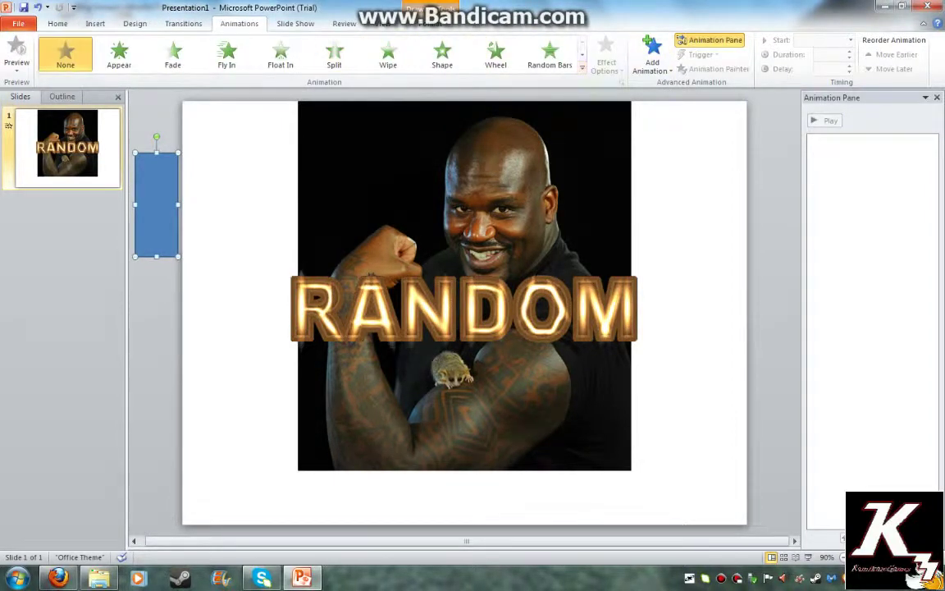
pyautogui.click(583, 69)
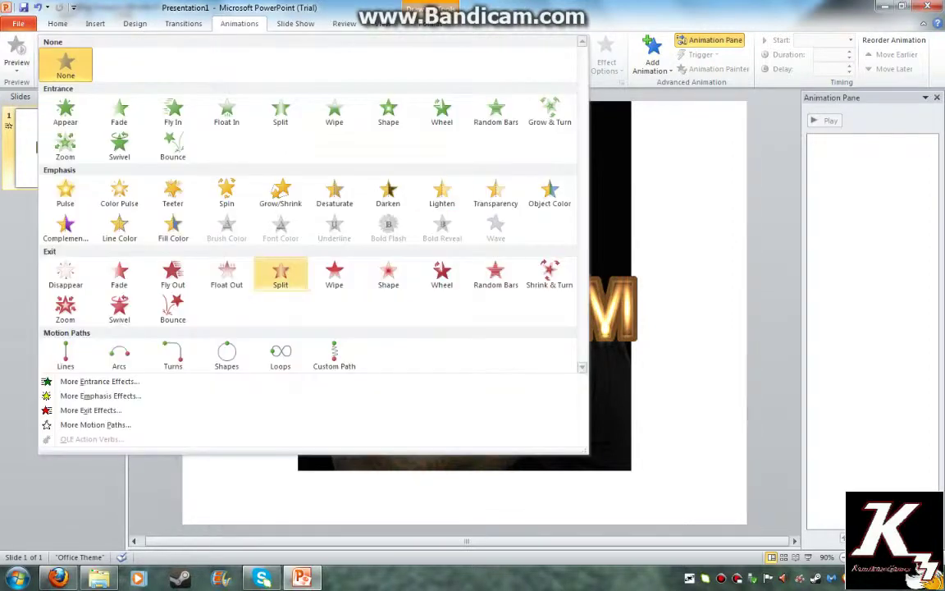
pyautogui.press('Right')
pyautogui.press('Right')
pyautogui.press('Right')
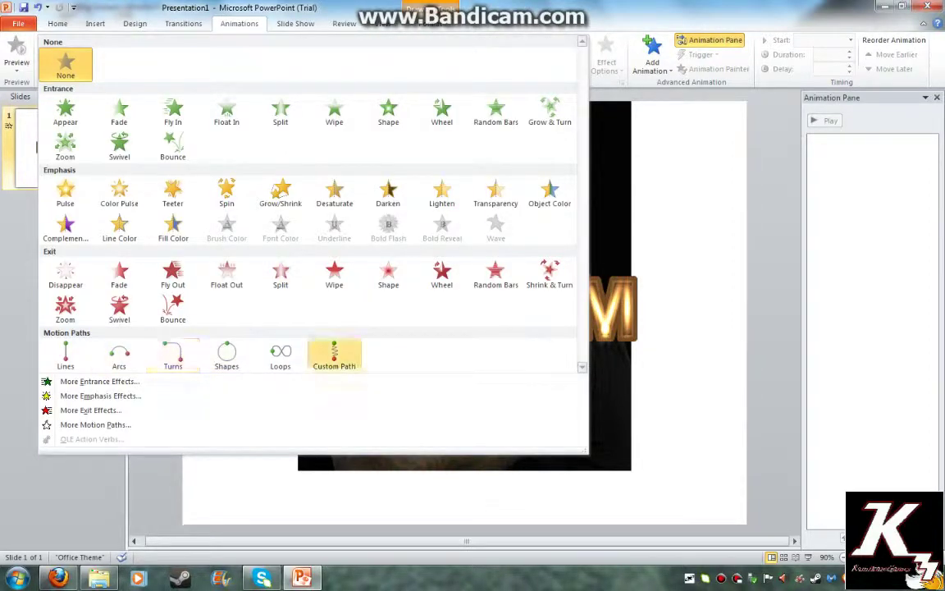
pyautogui.press('Return')
pyautogui.moveTo(174, 197)
pyautogui.mouseDown()
pyautogui.moveTo(248, 248)
pyautogui.moveTo(299, 310)
pyautogui.moveTo(282, 263)
pyautogui.mouseUp()
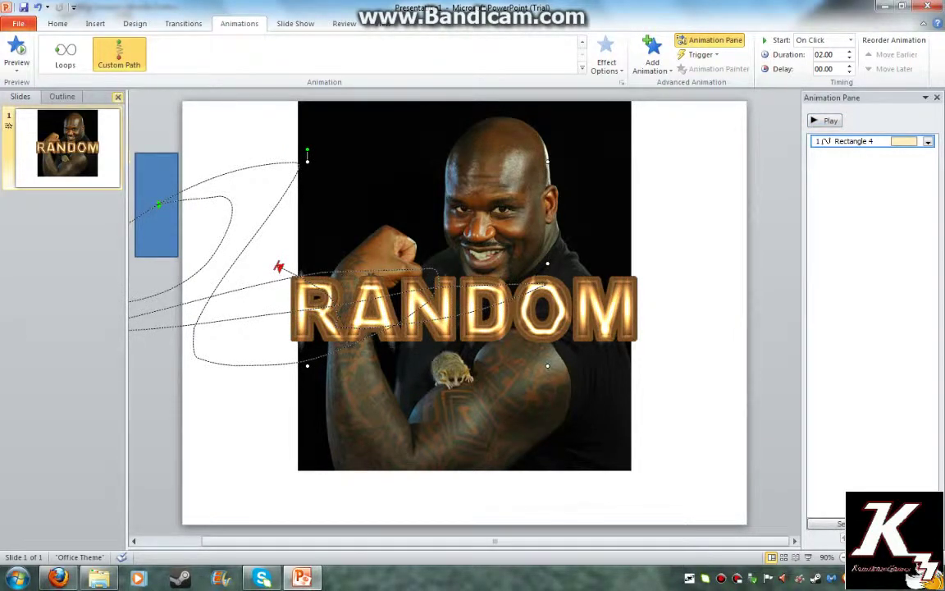
# - Set the duration of the rectangle's custom path animation to 4 seconds
pyautogui.click(928, 141)
pyautogui.click(853, 200)
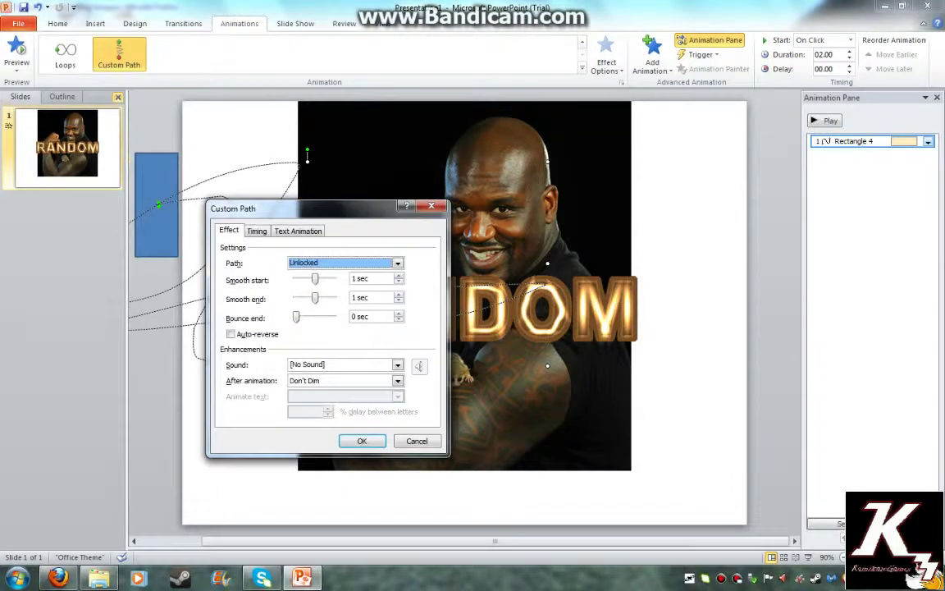
pyautogui.click(257, 231)
pyautogui.click(294, 281)
pyautogui.write('4')
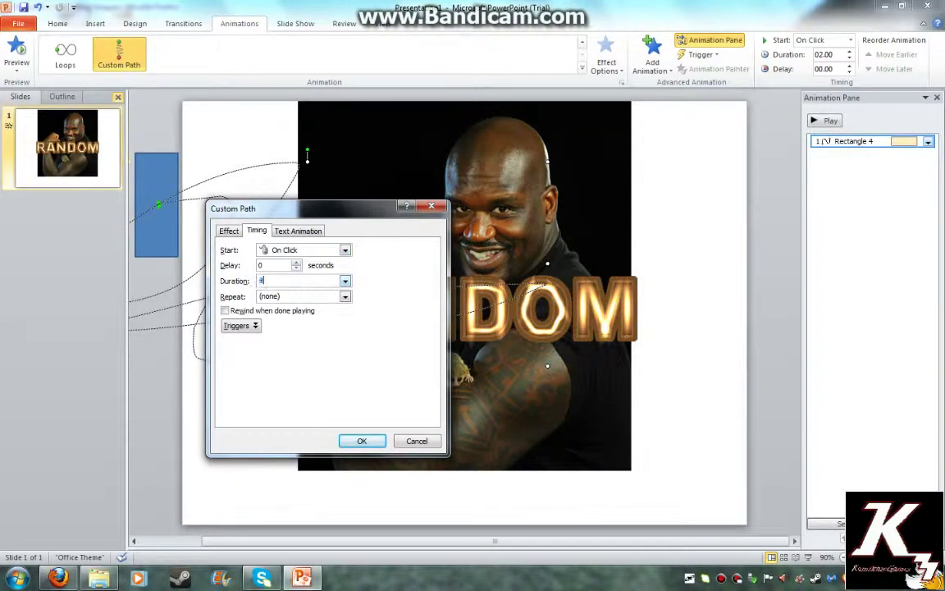
pyautogui.press('Return')
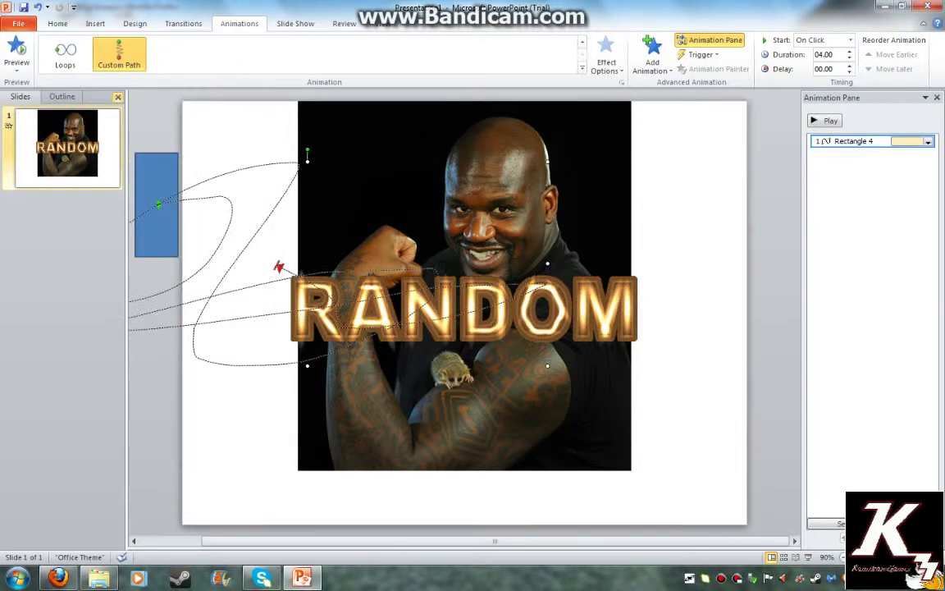
# - Delete the blue rectangle together with its custom motion path
pyautogui.press('Delete')
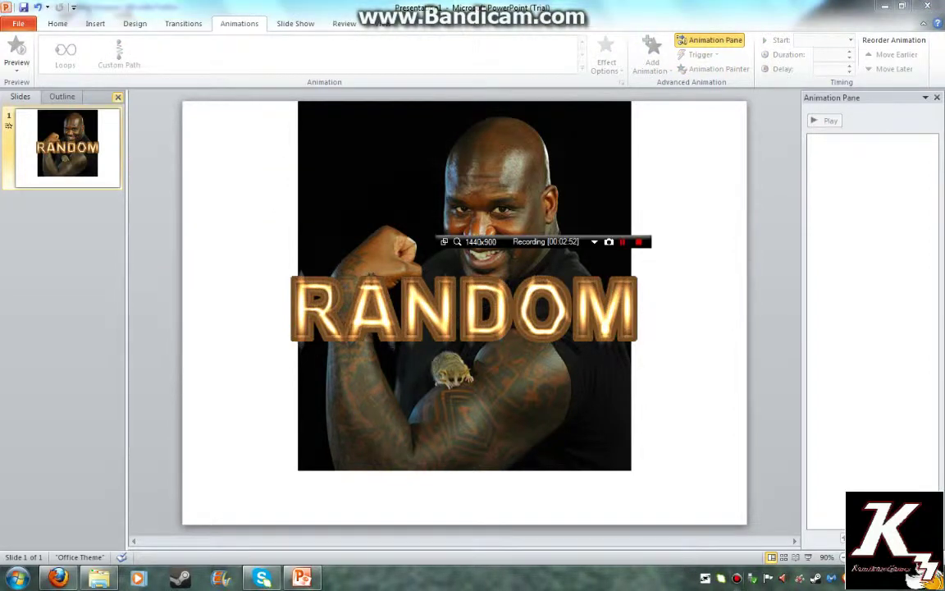
pyautogui.click(595, 242)
pyautogui.click(620, 256)
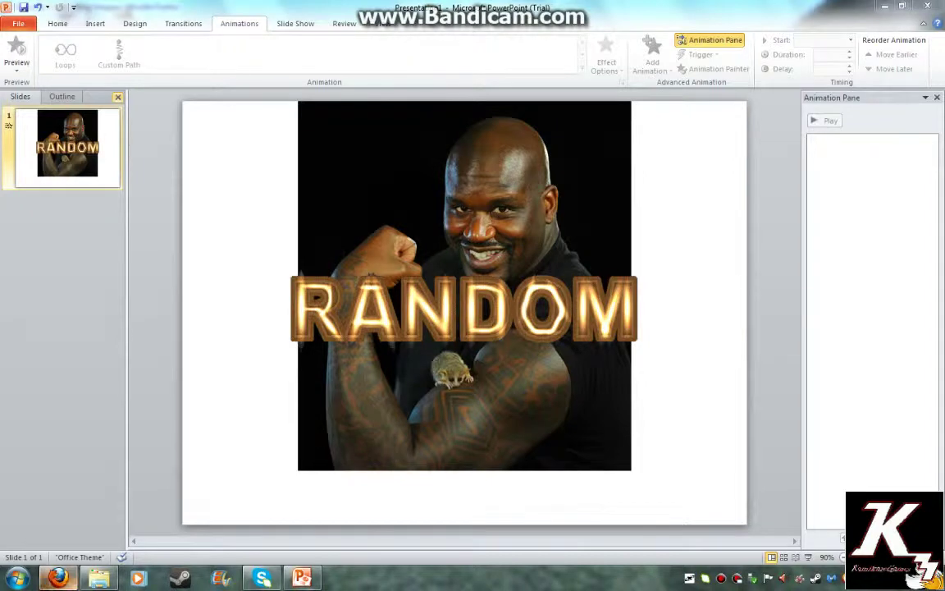
# - Switch to Windows Explorer, go to the CRUZER X (E:) drive and minimize the window
pyautogui.click(98, 578)
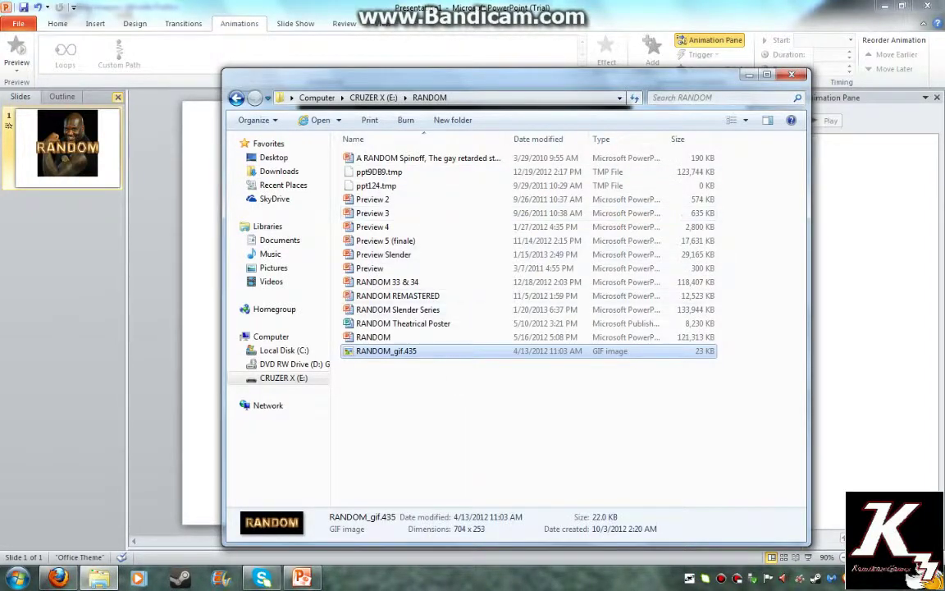
pyautogui.click(283, 377)
pyautogui.click(749, 75)
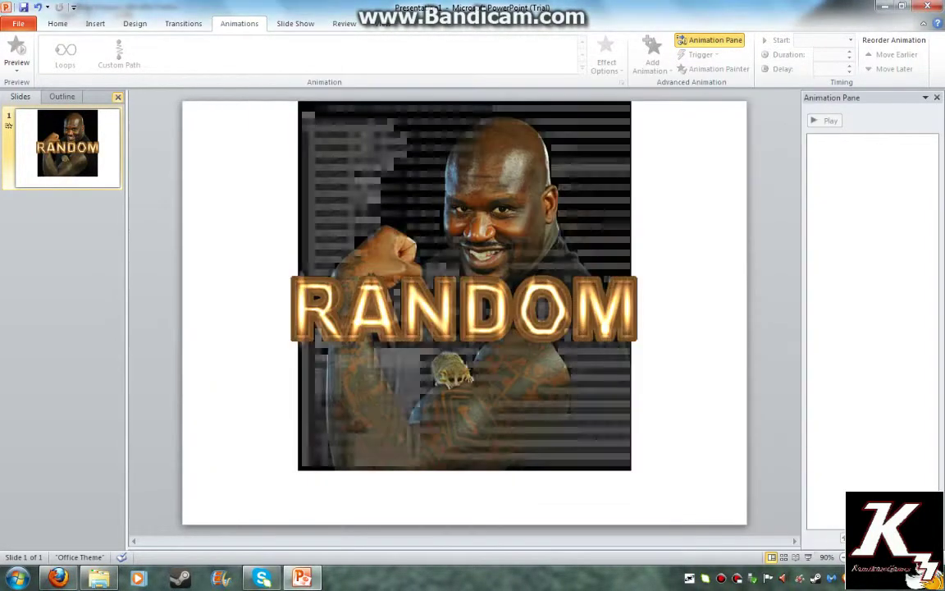
# - Move the Shaquille O'Neal picture down and to the right behind the RANDOM image
pyautogui.click(465, 312)
pyautogui.click(484, 185)
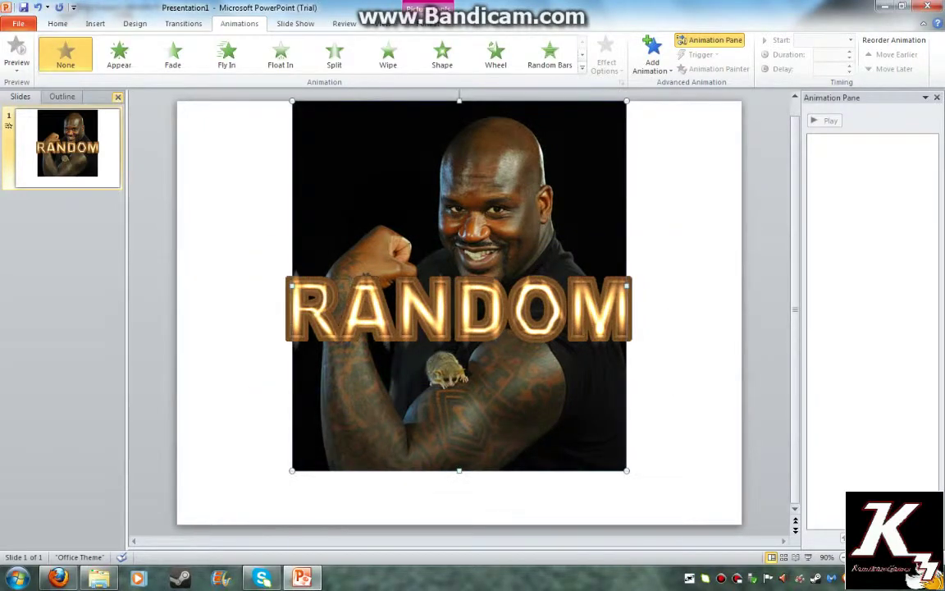
pyautogui.click(460, 312)
pyautogui.click(484, 185)
pyautogui.moveTo(484, 185); pyautogui.dragTo(490, 223)
pyautogui.moveTo(490, 223); pyautogui.dragTo(526, 233)
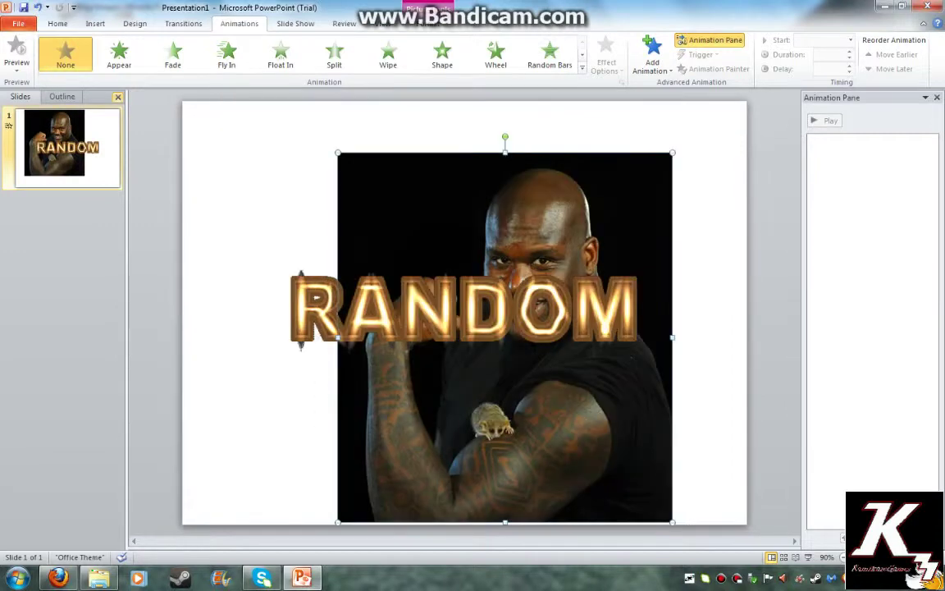
# - Remove the RANDOM image and the Shaquille O'Neal picture from the slide, leaving it blank
pyautogui.click(492, 307)
pyautogui.hotkey('ctrl', 'z')
pyautogui.hotkey('ctrl', 'z')
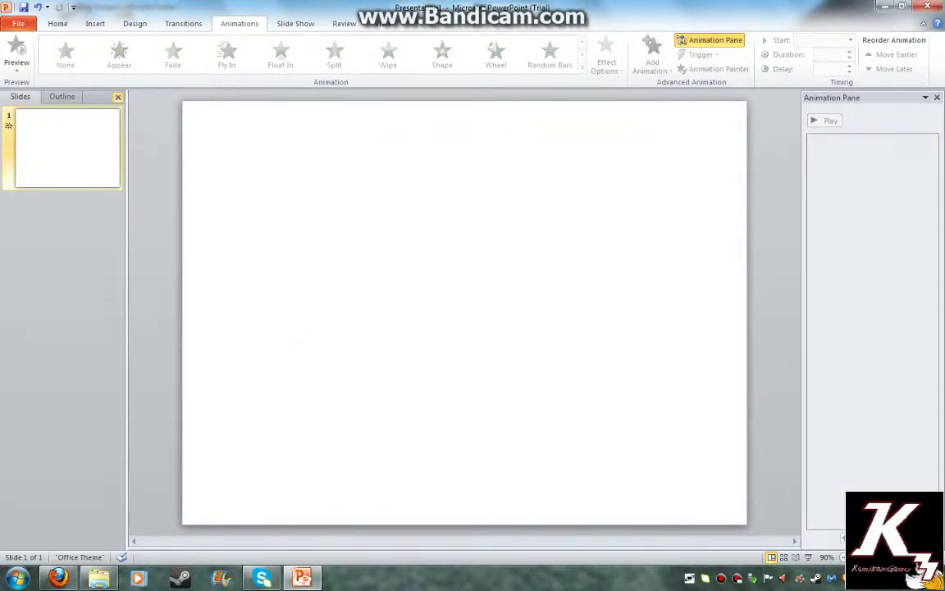
# - Switch to Firefox, close the enlarged picture in the Bing results and activate the search field
pyautogui.click(58, 577)
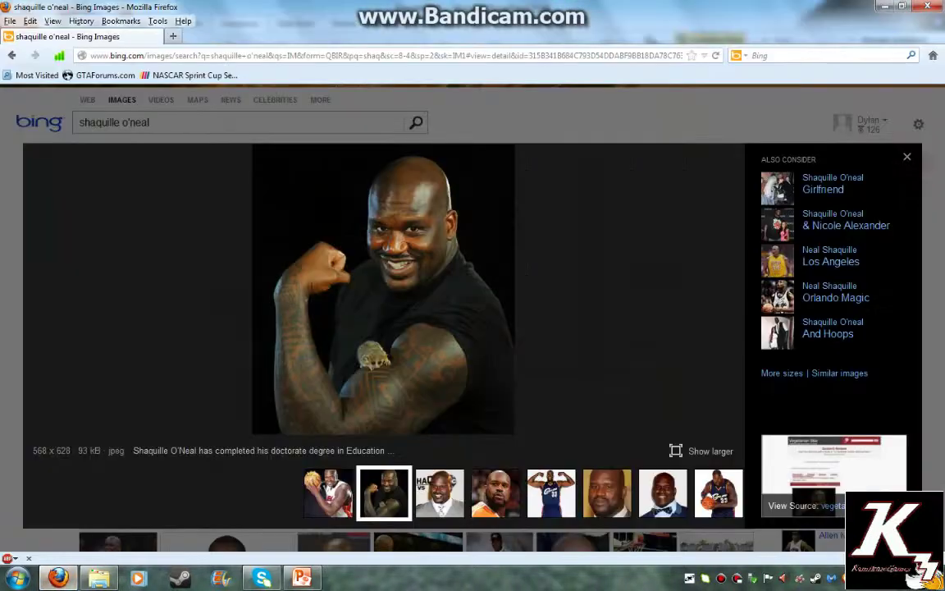
pyautogui.press('Escape')
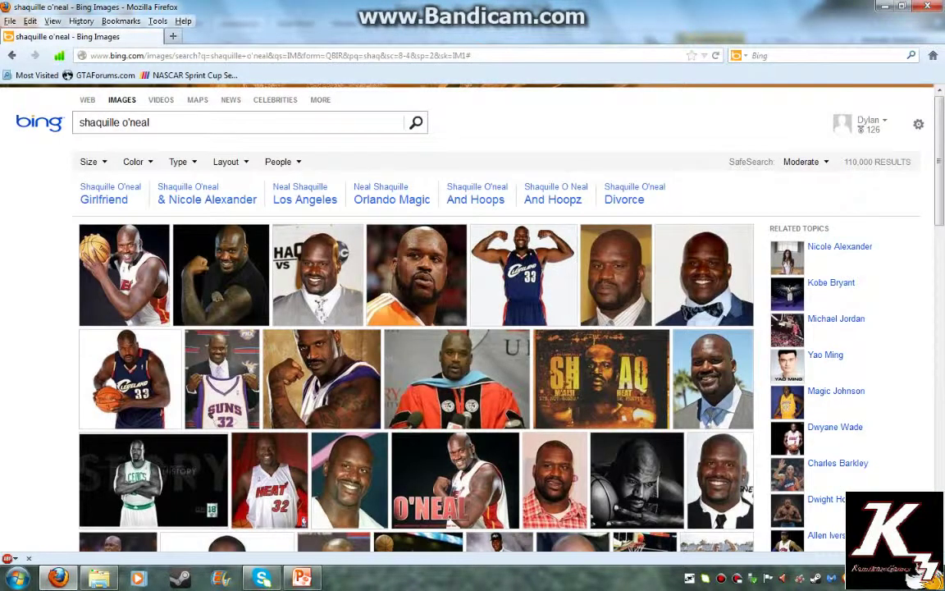
pyautogui.click(213, 122)
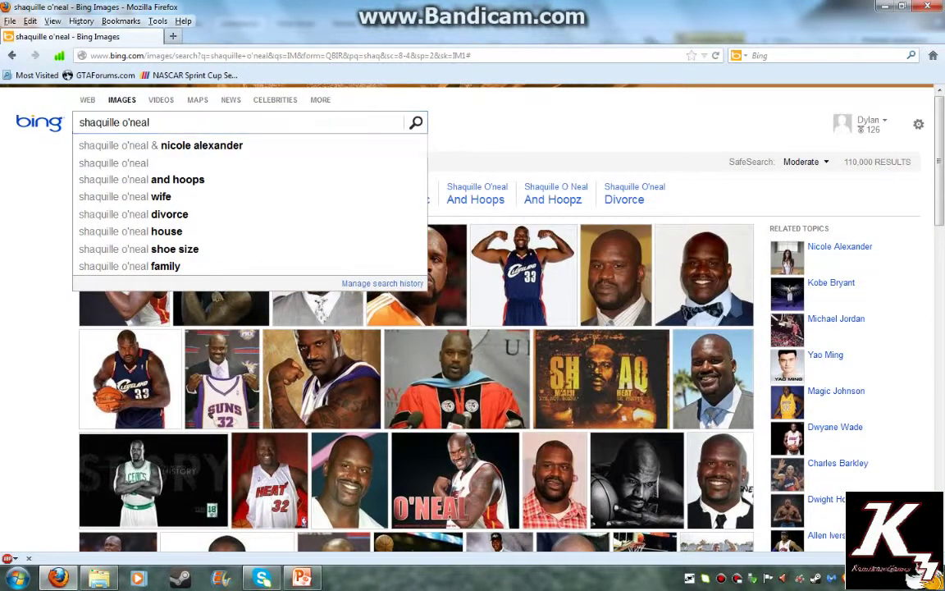
# - In Windows Explorer, open "GTA Sonic (actually worth a look version)" from PICTURE > Photoshop and Paint-O-Shop Images on the CRUZER X (E:) drive
pyautogui.click(98, 578)
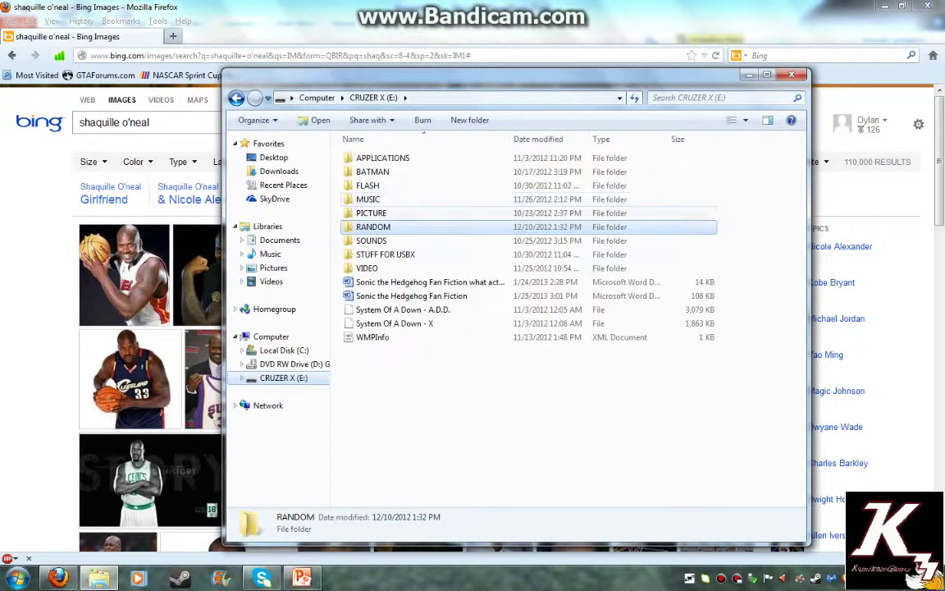
pyautogui.doubleClick(371, 213)
pyautogui.click(372, 214)
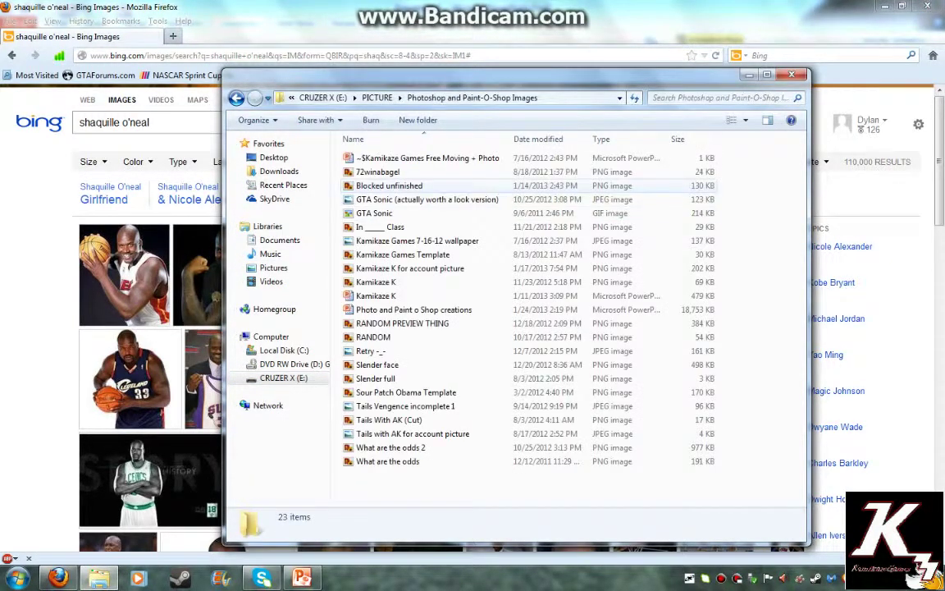
pyautogui.doubleClick(418, 200)
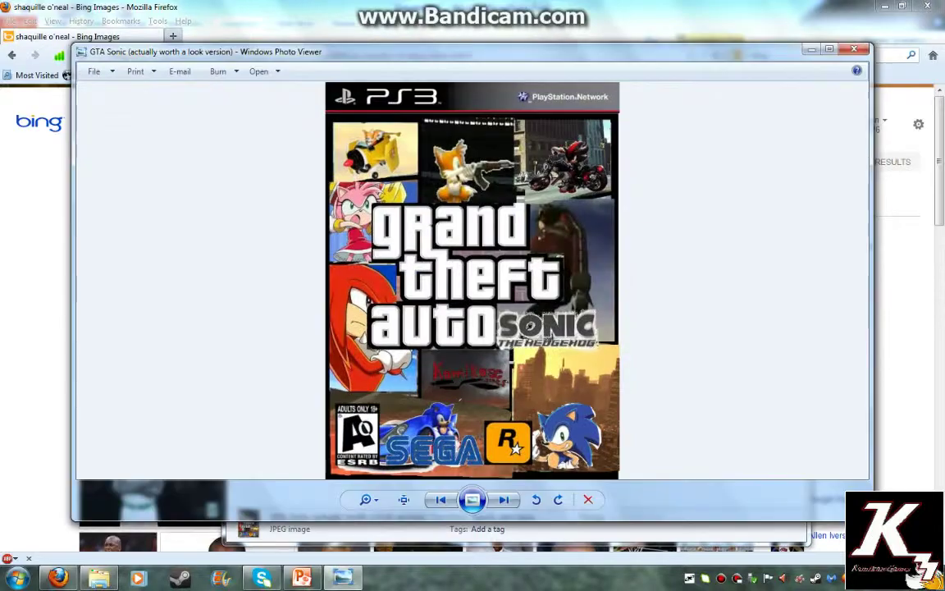
# - View the GTA Sonic cover full screen, return to the photo viewer window and copy the picture
pyautogui.click(471, 500)
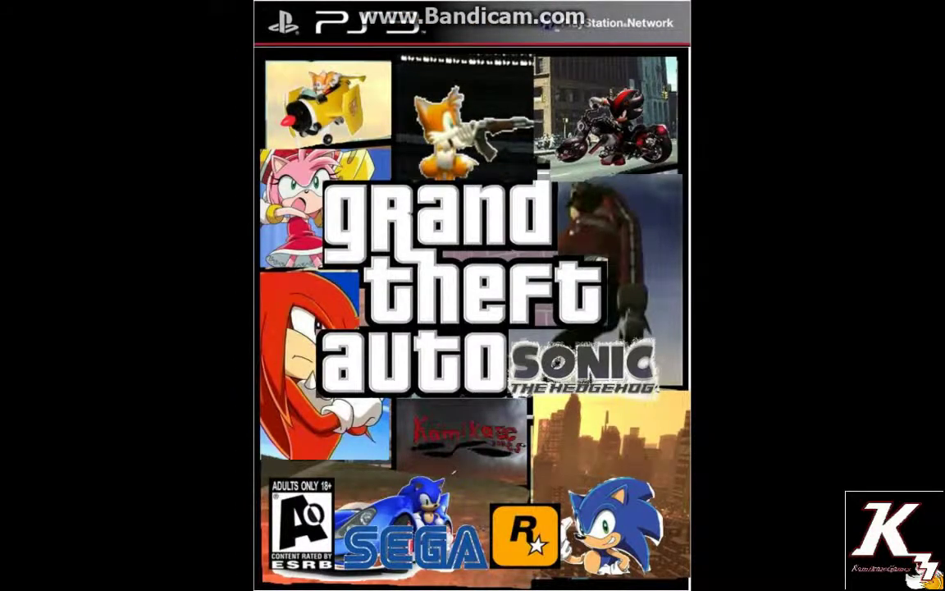
pyautogui.press('Escape')
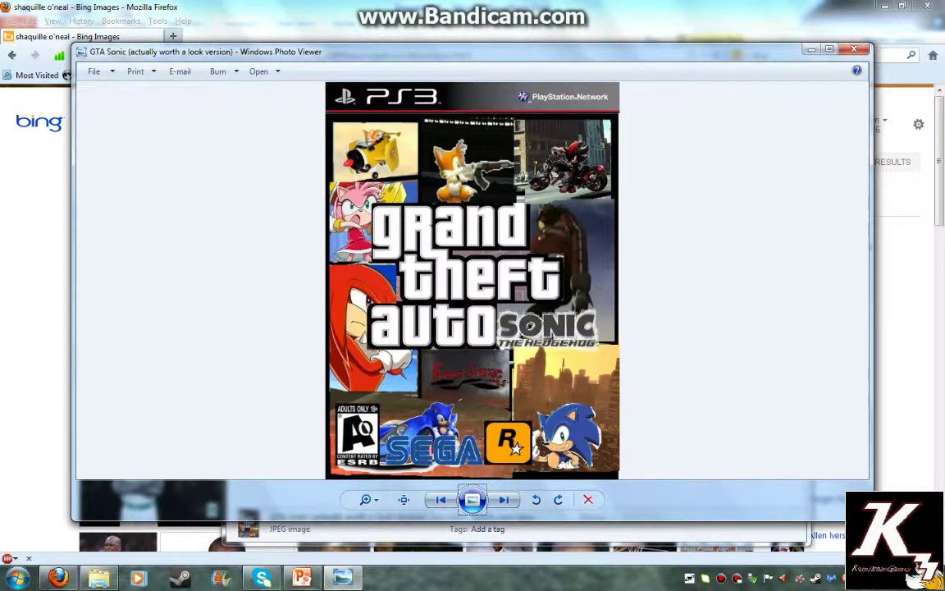
pyautogui.rightClick(487, 293)
pyautogui.click(509, 393)
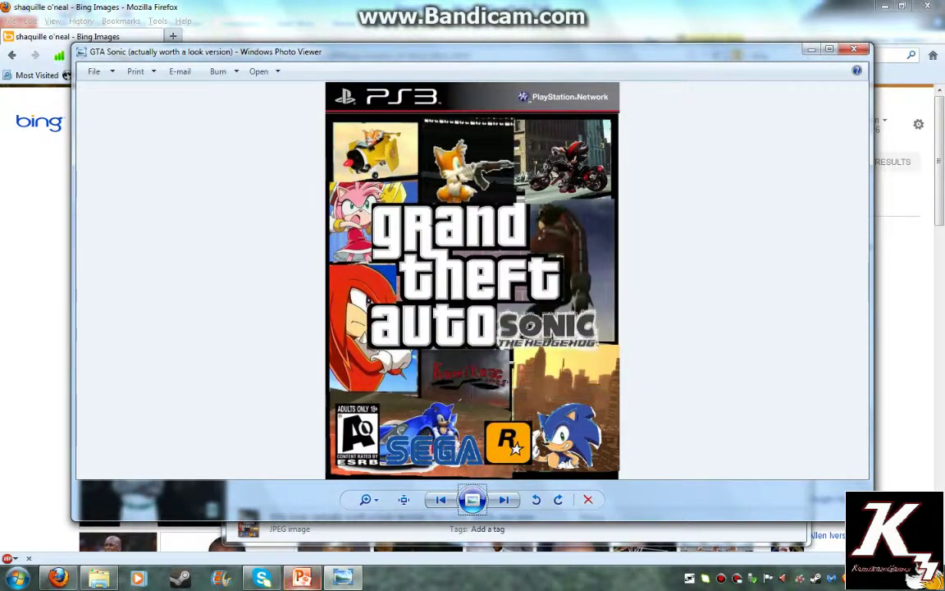
# - Switch to PowerPoint and paste the copied GTA Sonic cover onto the blank slide
pyautogui.click(303, 578)
pyautogui.rightClick(385, 250)
pyautogui.click(411, 300)
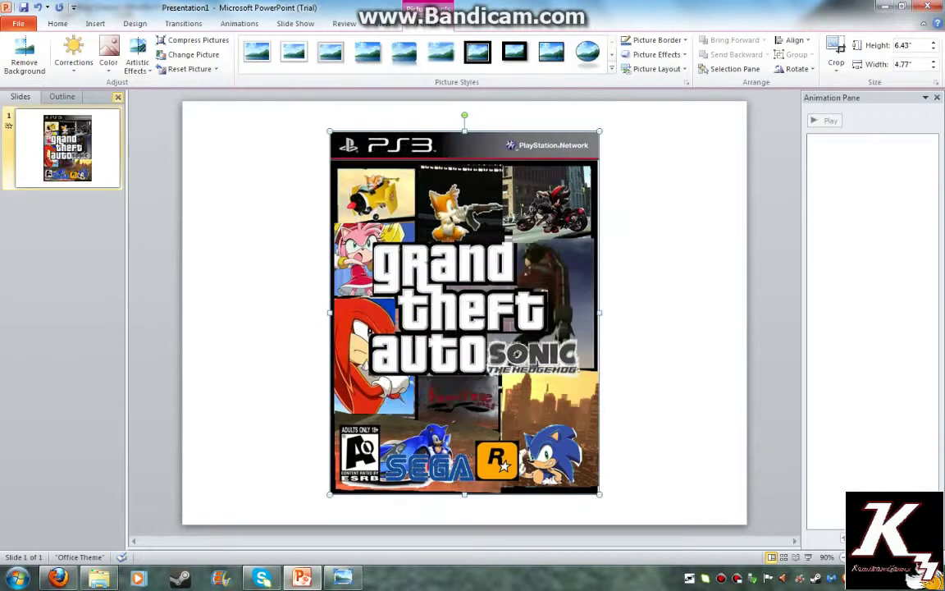
# - Play the slide show from the current slide to preview the cover with its transition, step forward and back, and exit the show
pyautogui.click(239, 23)
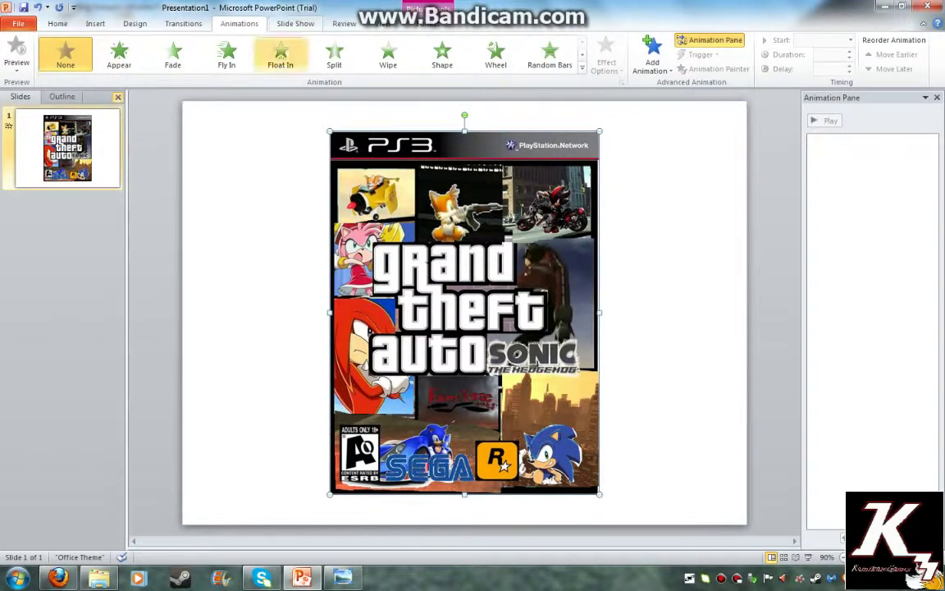
pyautogui.click(296, 23)
pyautogui.click(58, 49)
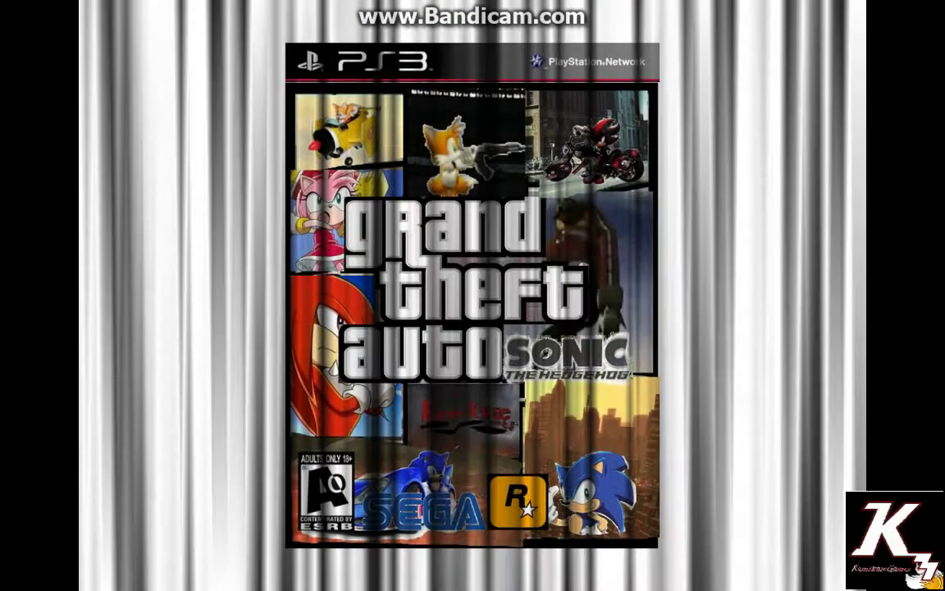
pyautogui.press('Right')
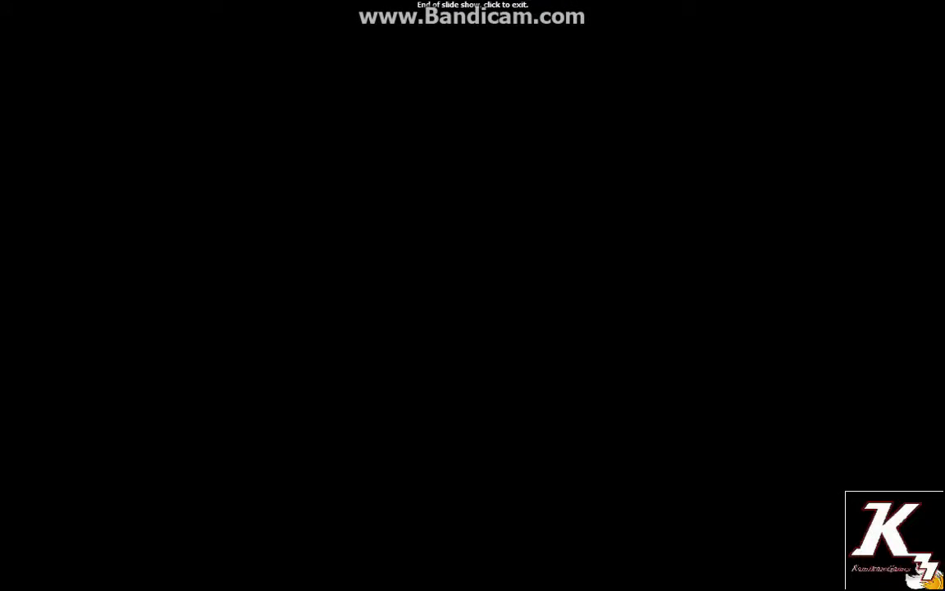
pyautogui.press('Left')
pyautogui.press('Escape')
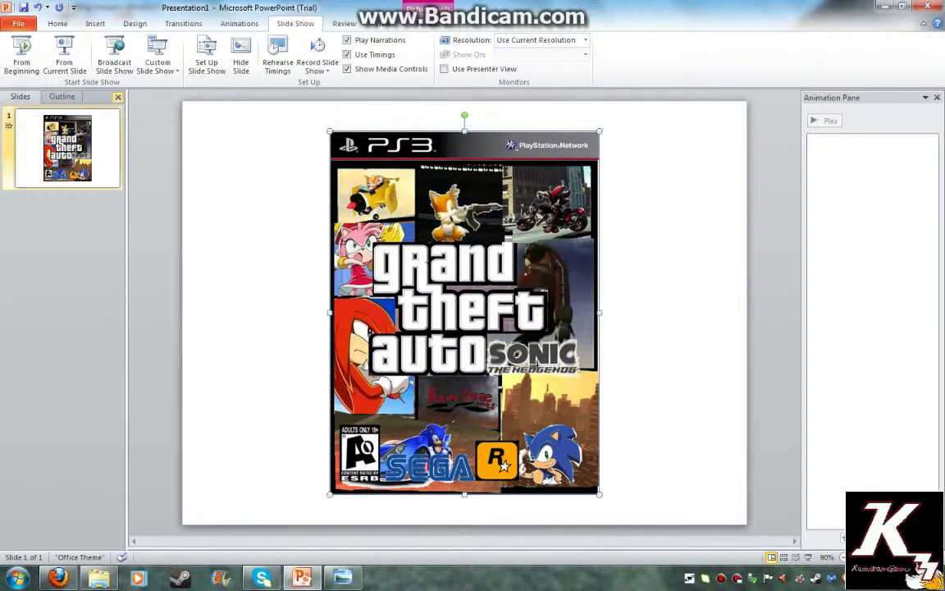
# - Replay the current slide full screen, advance through the show and go back to the GTA Sonic cover
pyautogui.click(65, 56)
pyautogui.press('Right')
pyautogui.press('Right')
pyautogui.press('Left')
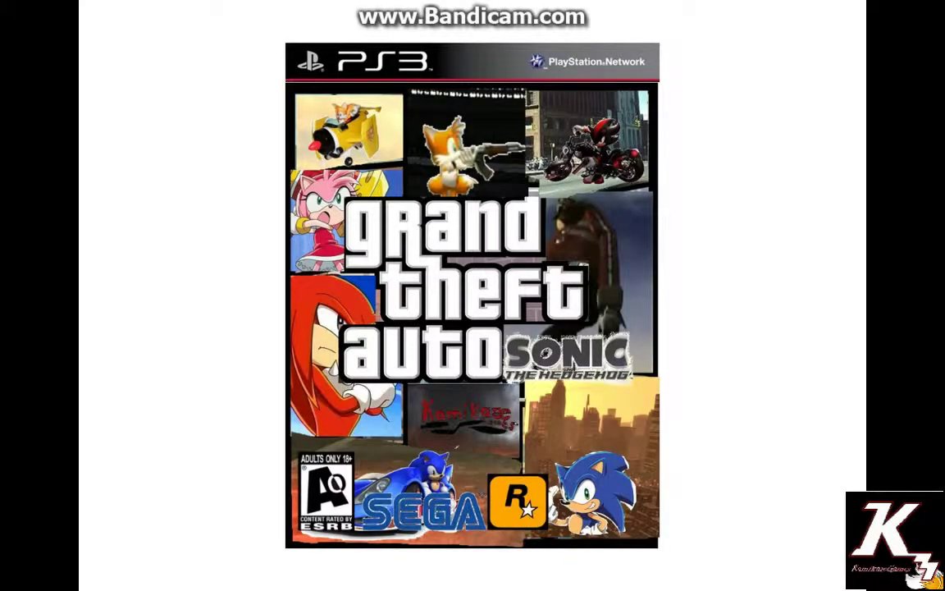